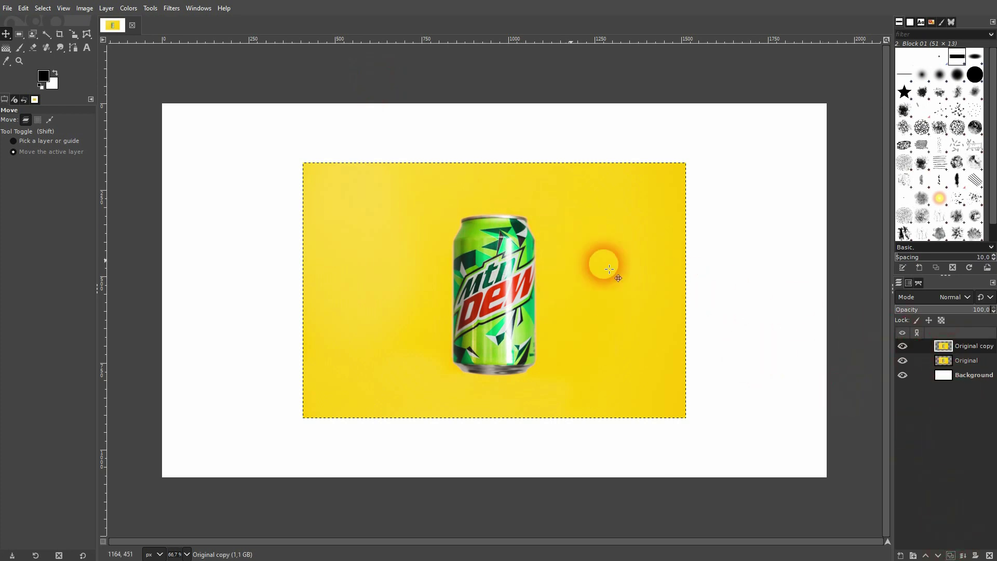
Step: With the Paths tool, anchor the can's left side, top-left rim, and top rim to the right shoulder
click(73, 48)
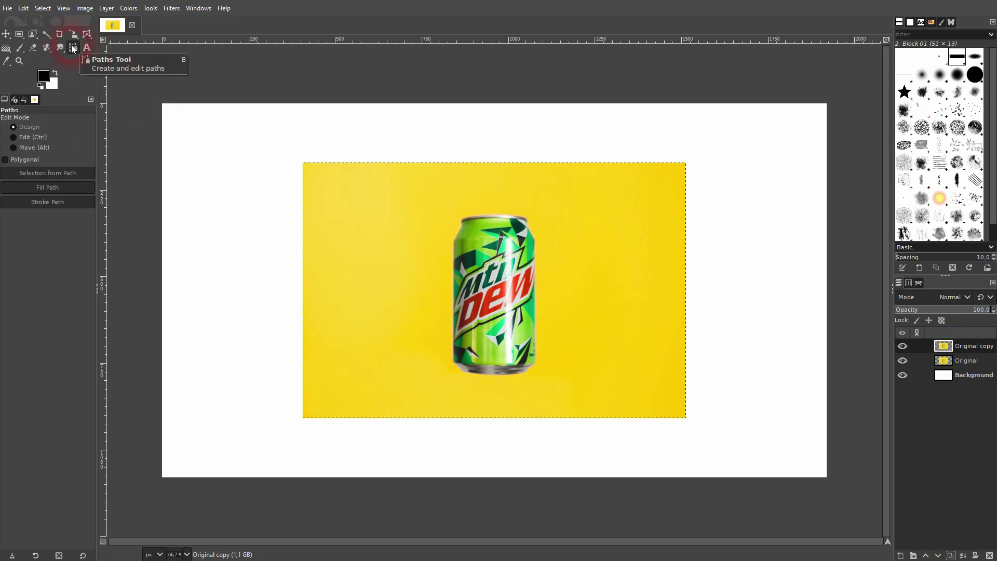
scroll(474, 335, up, 7)
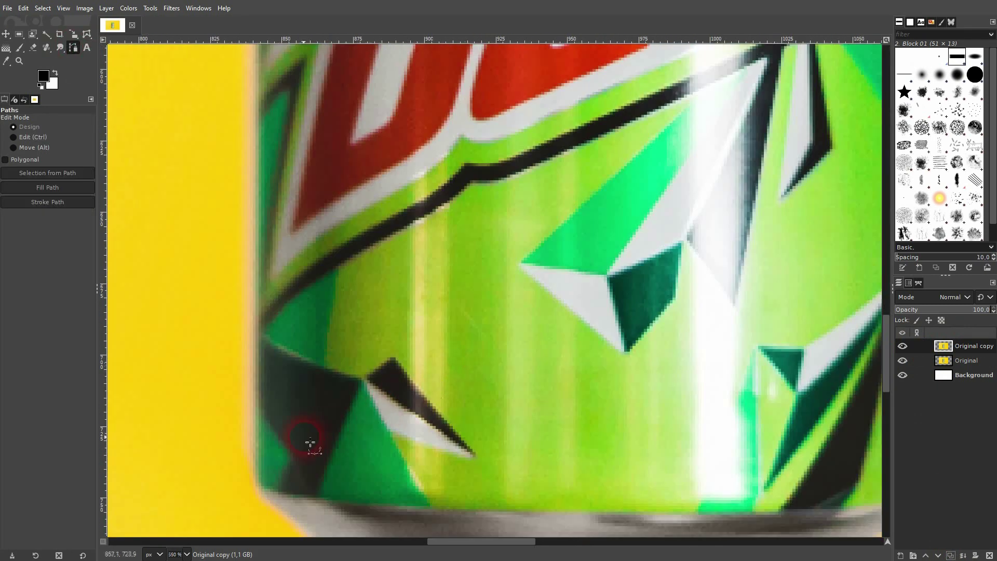
scroll(276, 385, up, 10)
scroll(276, 384, left, 5)
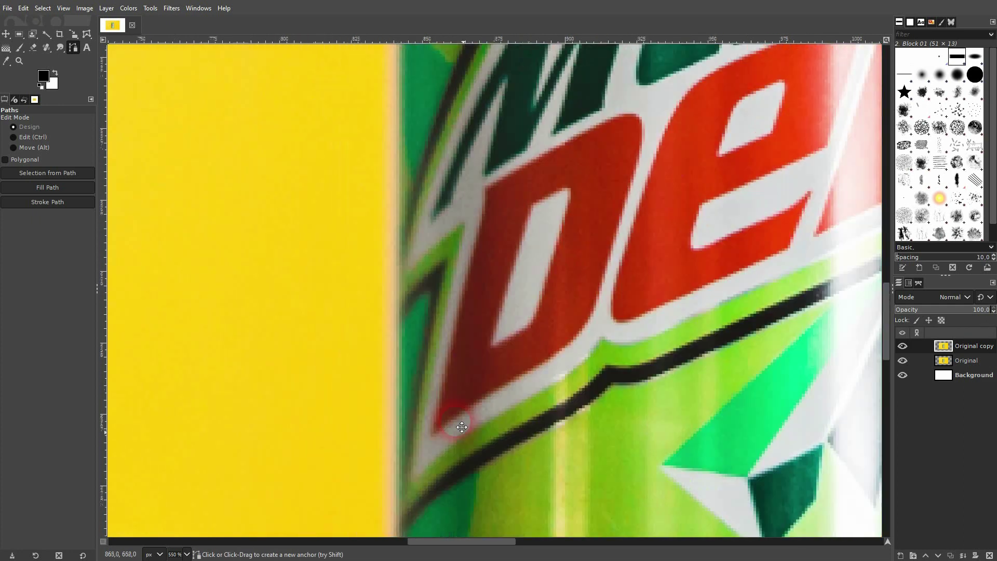
scroll(577, 457, up, 3)
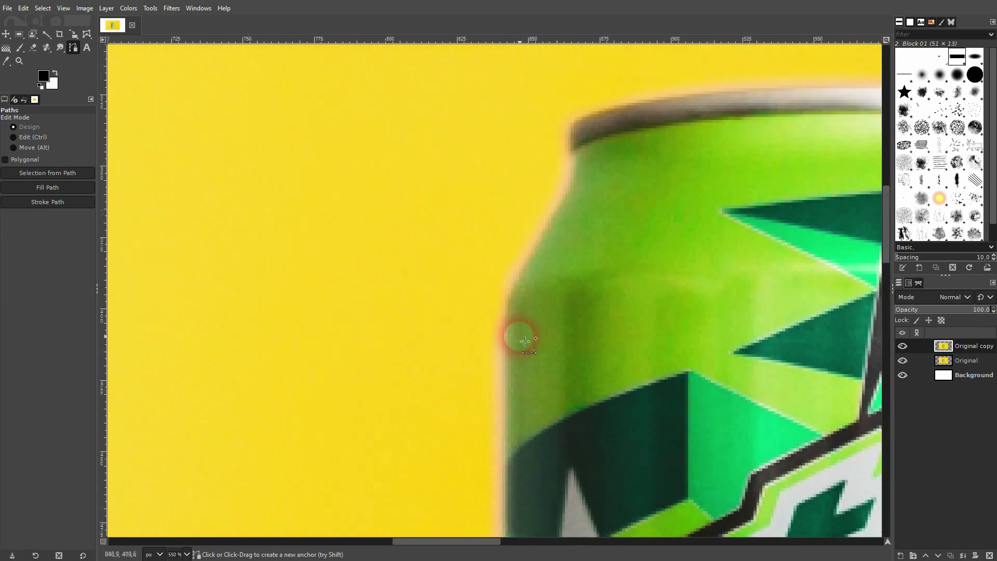
click(505, 299)
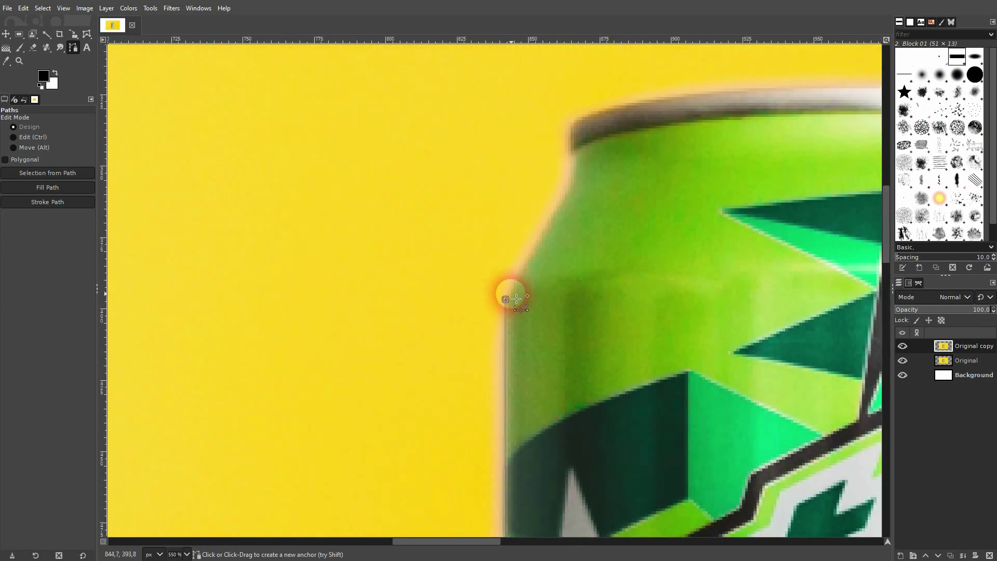
click(574, 178)
click(574, 152)
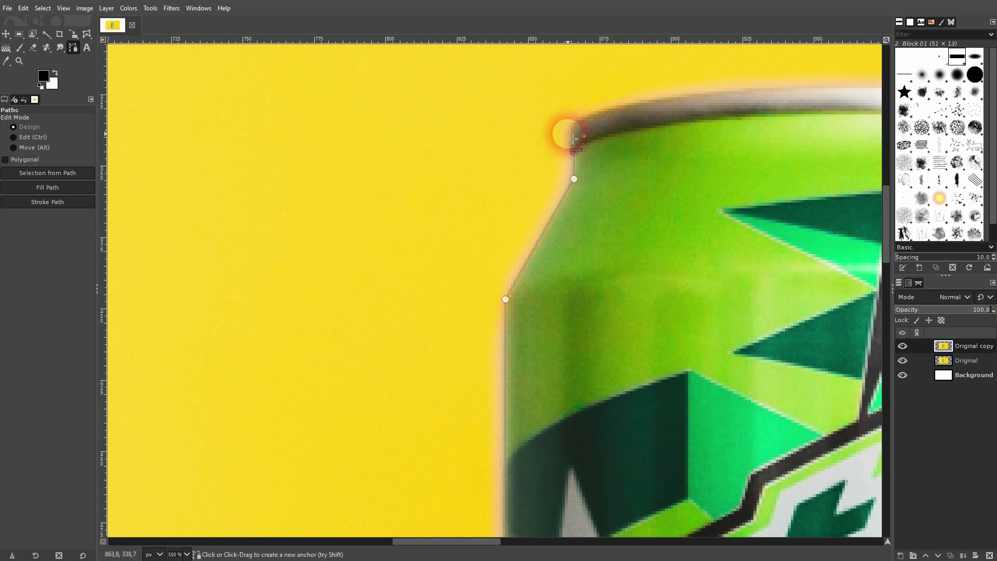
drag(708, 123, 285, 229)
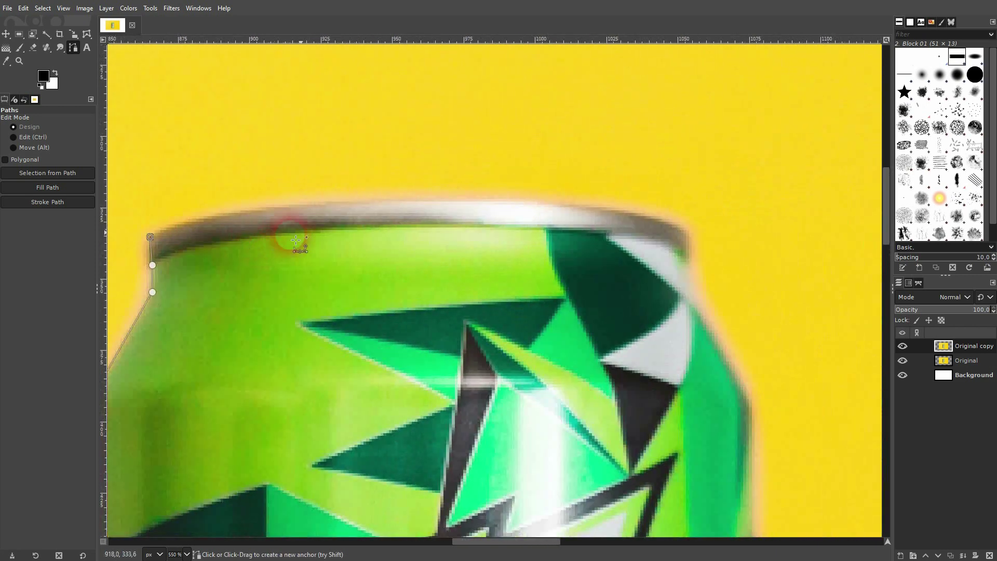
click(413, 198)
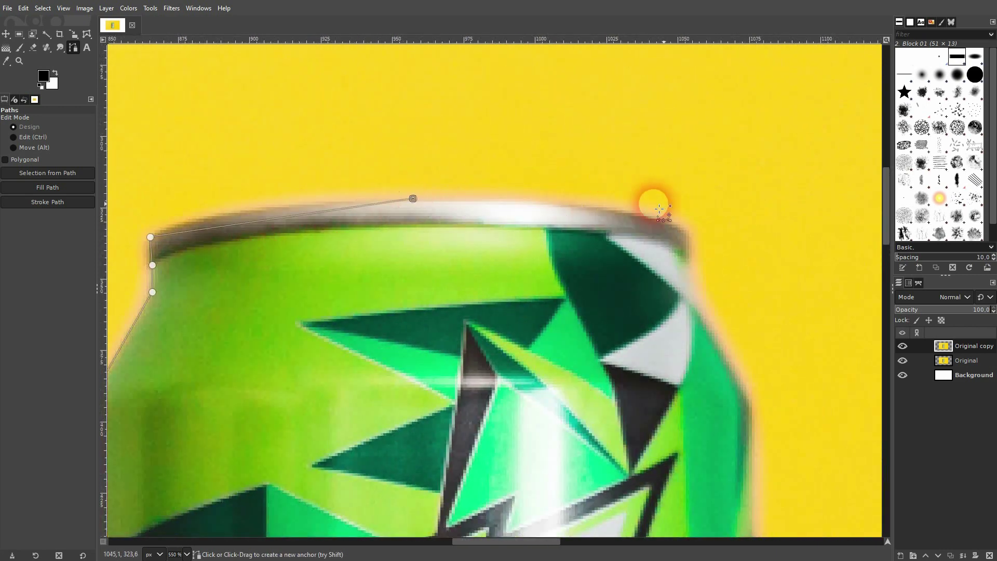
click(687, 231)
click(692, 257)
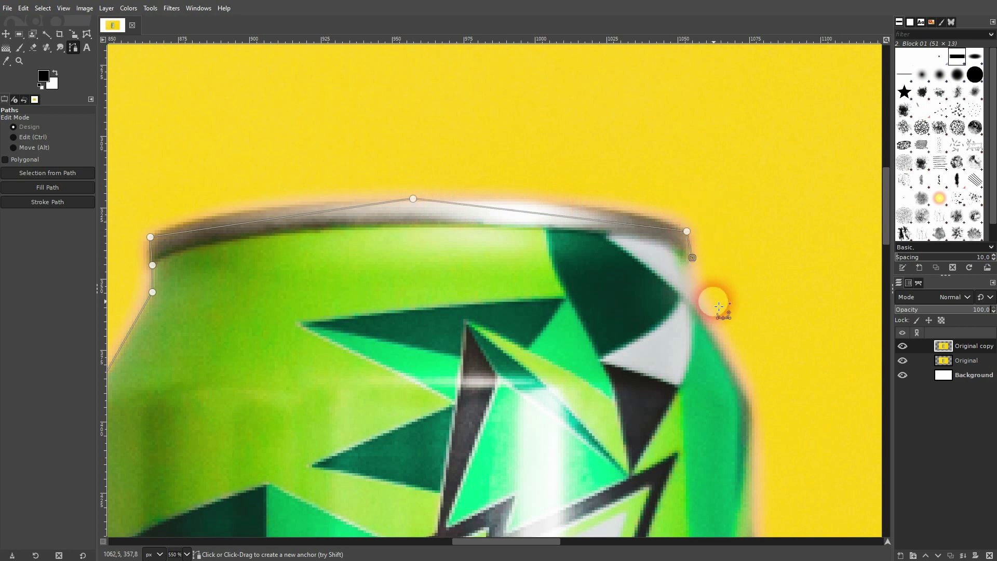
Step: Continue anchors down the right side and along the bottom curve to the lower-left bend
drag(779, 412, 570, 283)
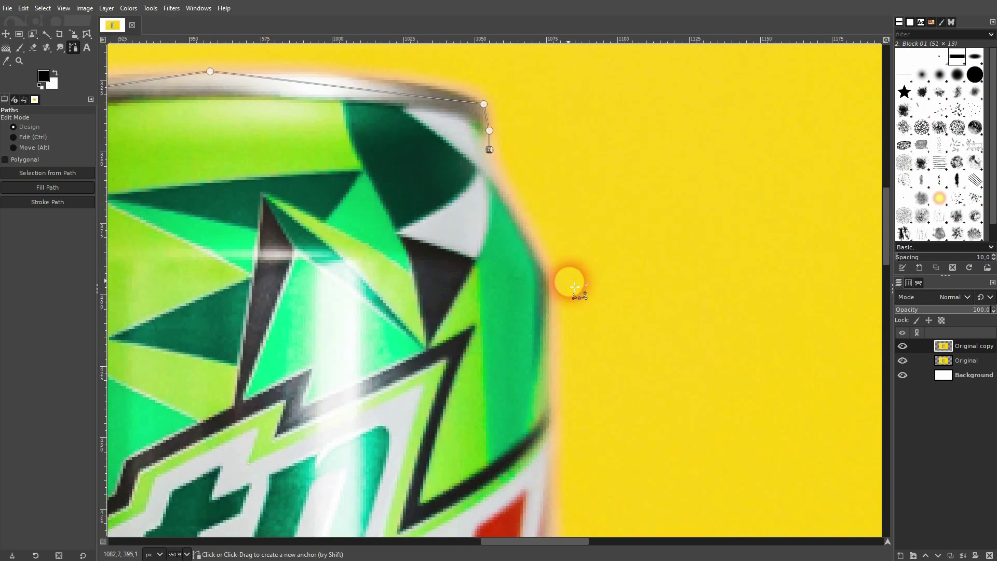
drag(565, 457, 479, 145)
scroll(490, 252, down, 8)
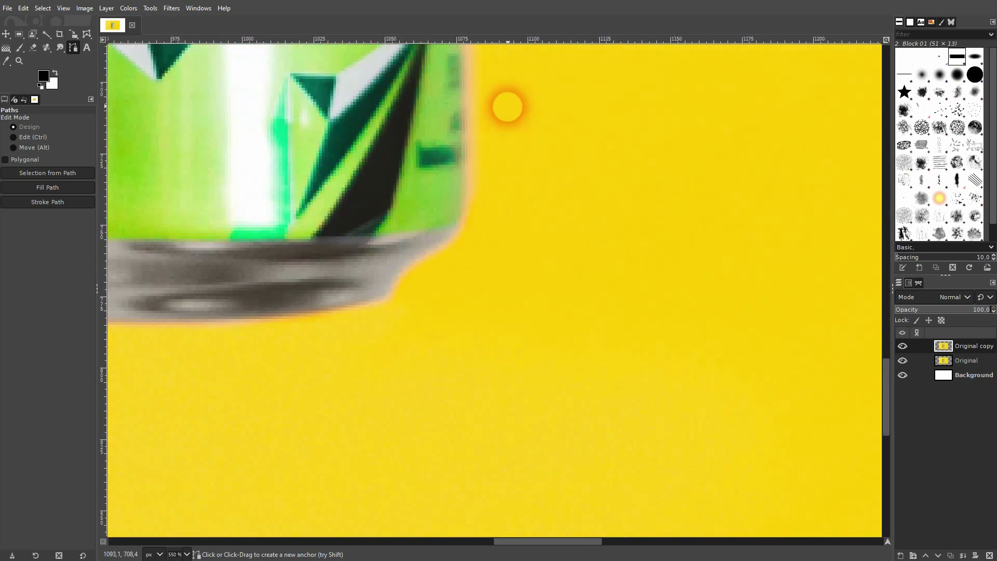
click(464, 216)
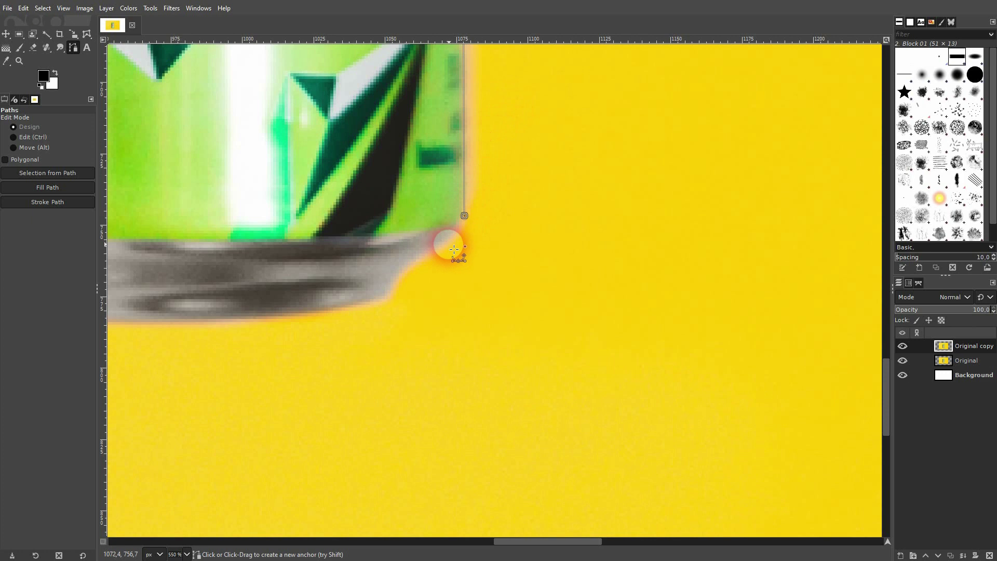
click(449, 241)
click(404, 268)
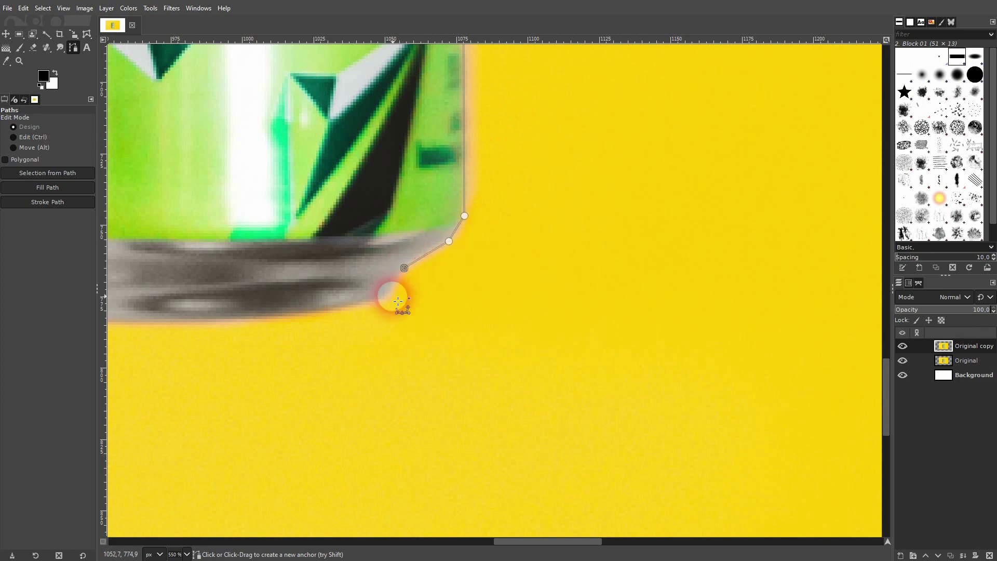
click(389, 294)
drag(278, 338, 485, 383)
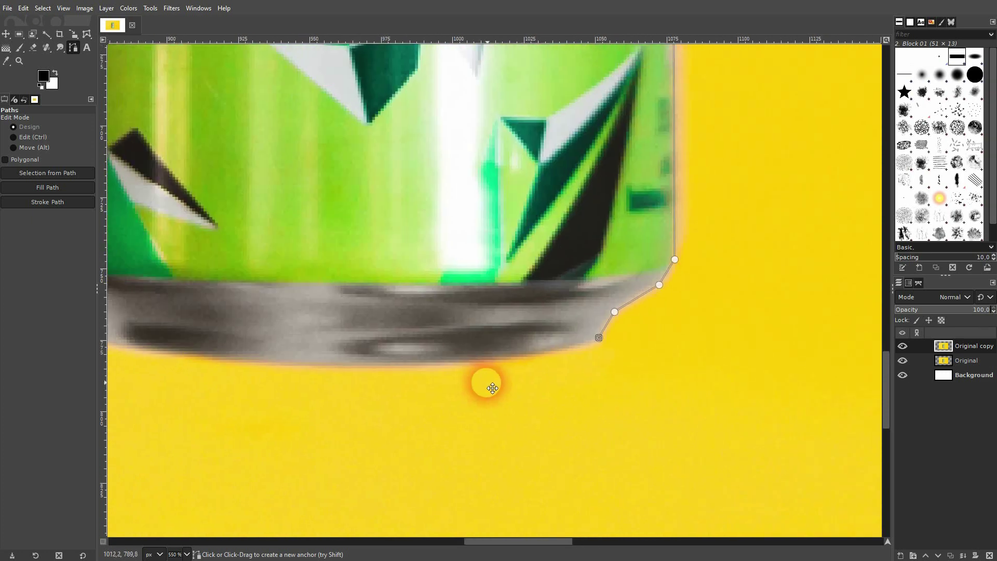
click(382, 365)
drag(262, 345, 534, 385)
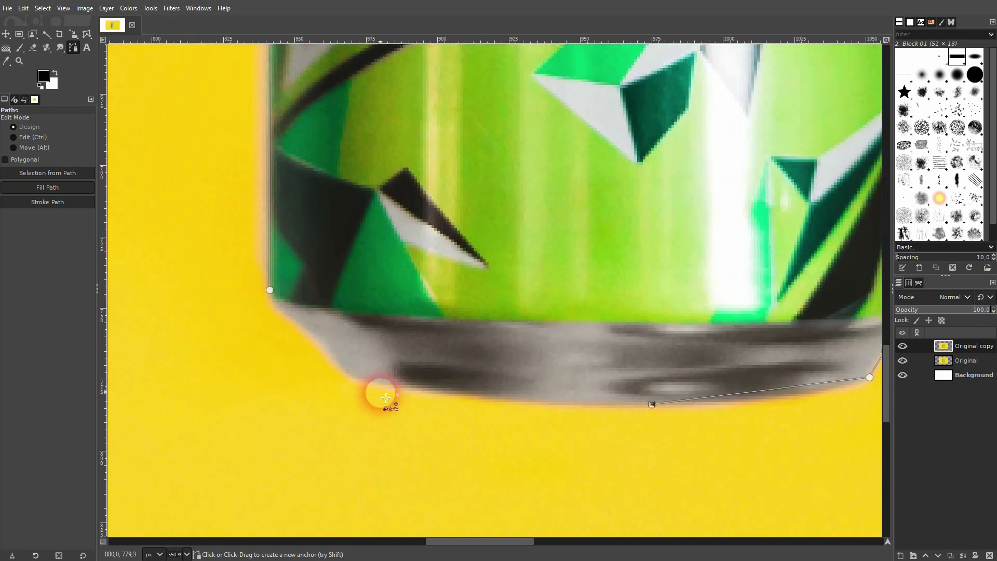
click(348, 375)
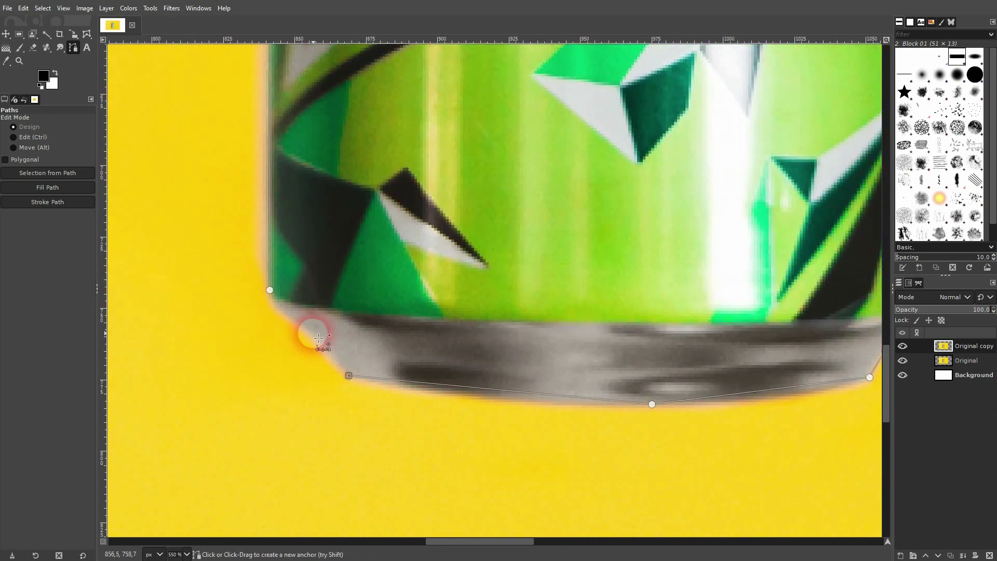
click(272, 304)
Step: Close the path at its first anchor and nudge the corner anchor onto the can's edge
click(270, 290)
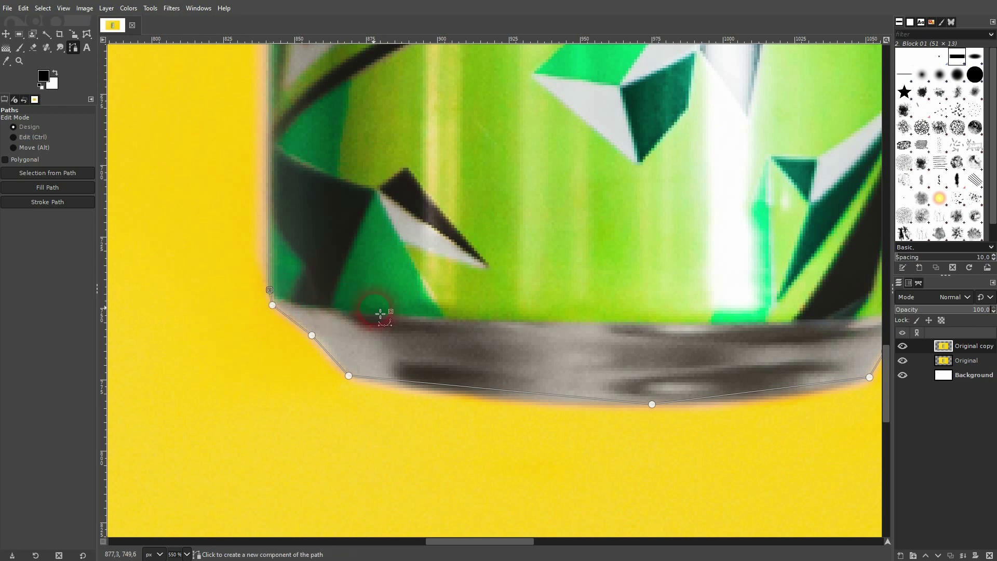
scroll(258, 196, up, 3)
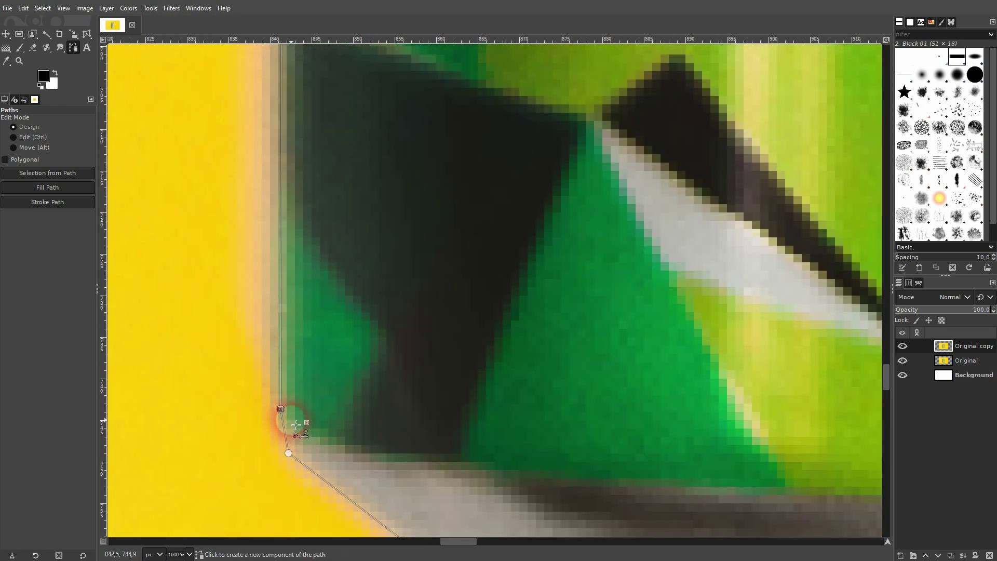
drag(280, 409, 278, 408)
scroll(414, 445, down, 3)
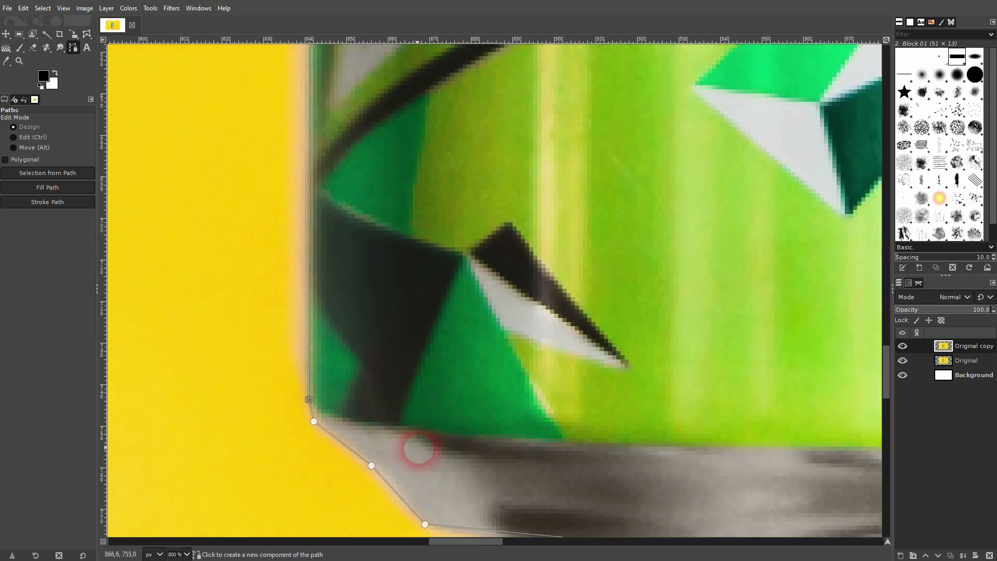
scroll(197, 337, up, 4)
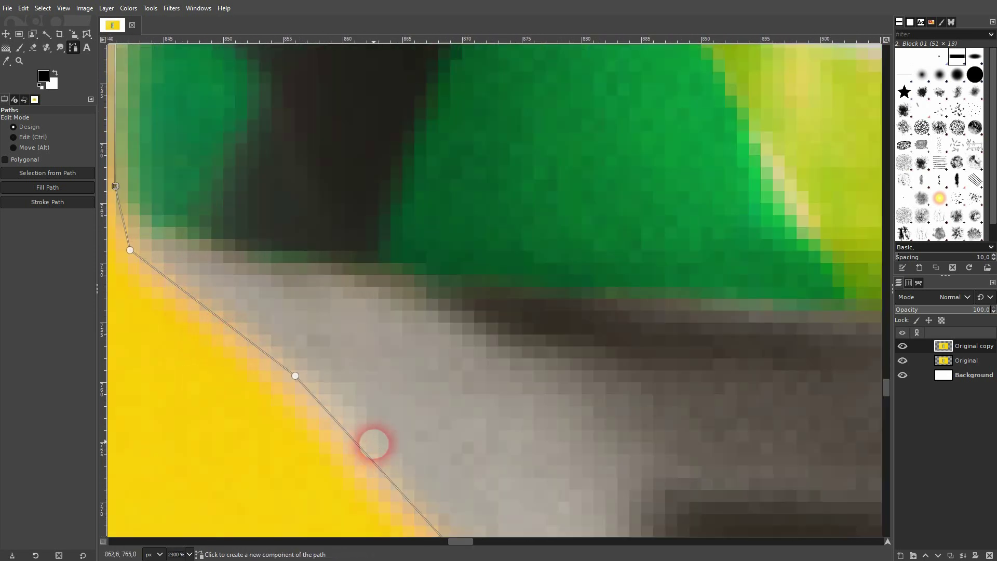
Step: Bend the bottom path segments to follow the can's curved base and bottom-right corner
drag(372, 443, 301, 333)
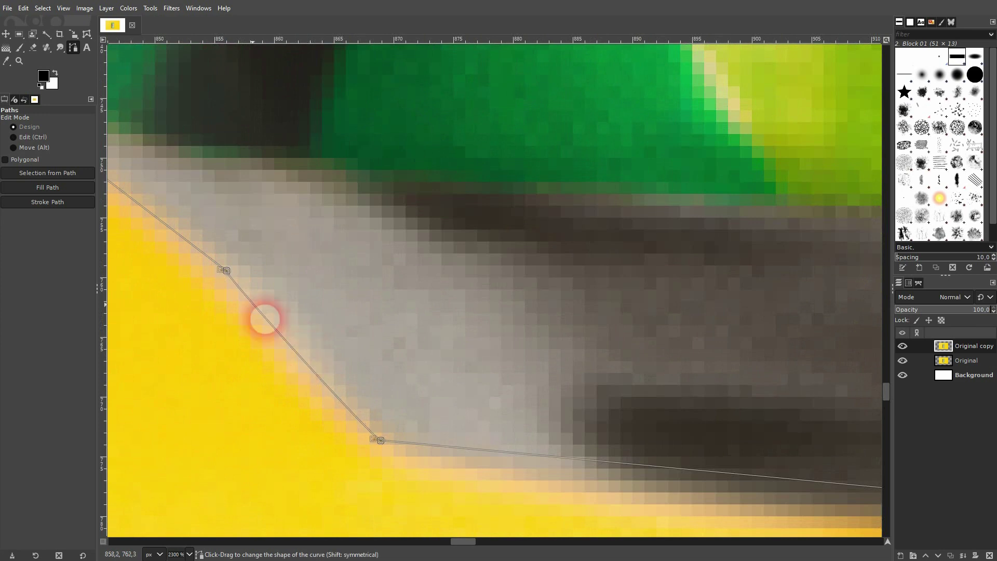
scroll(322, 298, left, 5)
scroll(322, 298, up, 2)
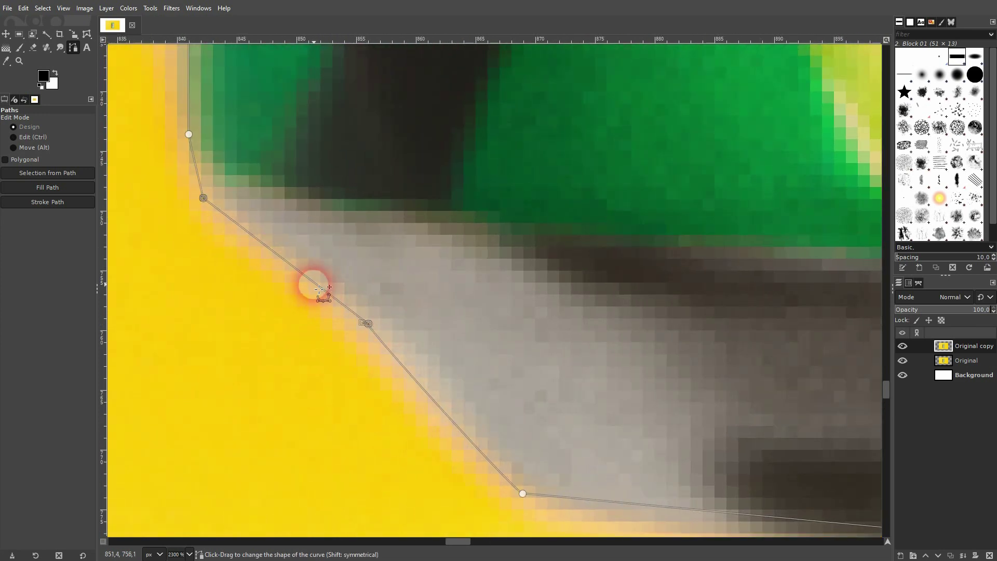
drag(694, 468, 369, 347)
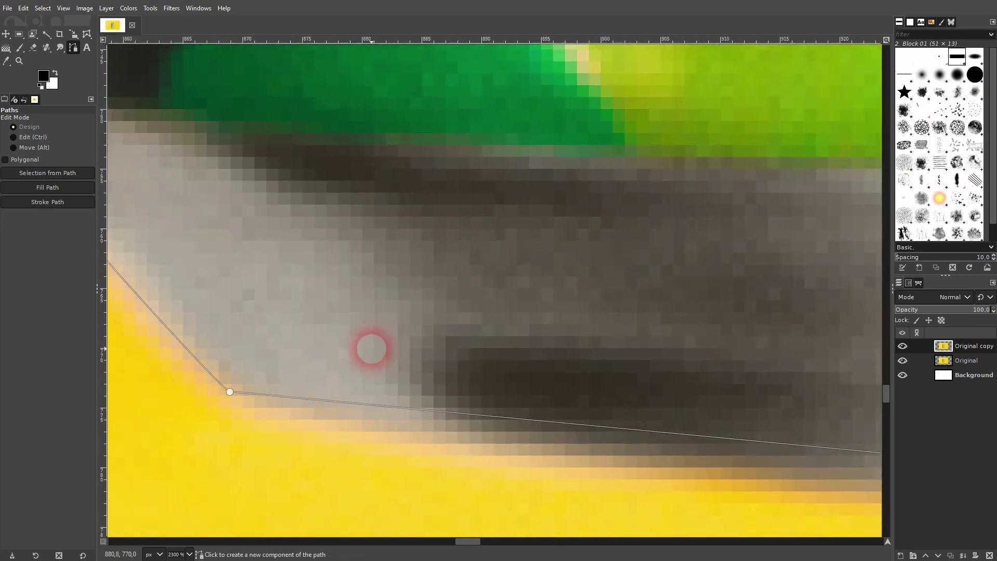
drag(411, 420, 429, 426)
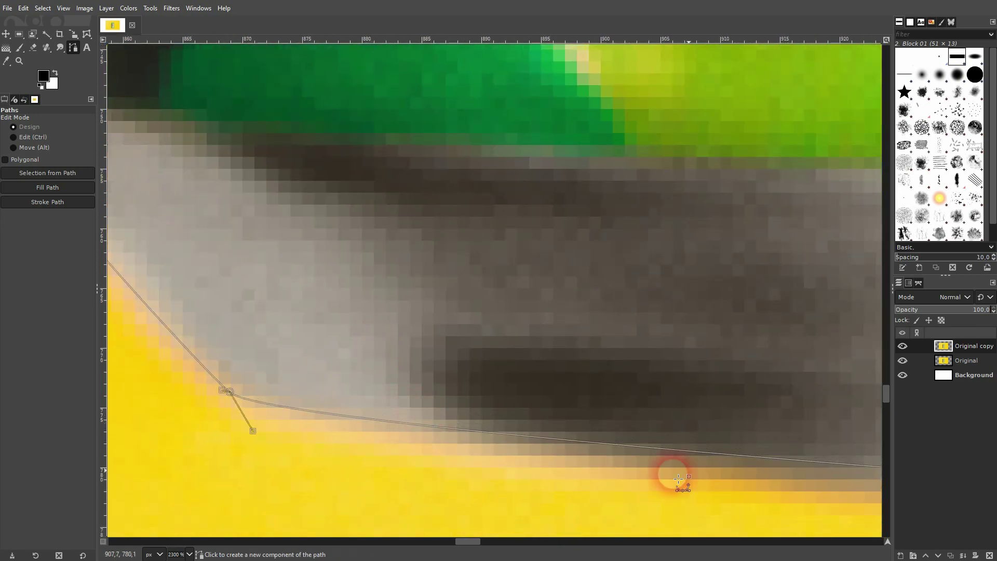
drag(676, 477, 355, 419)
scroll(479, 445, down, 2)
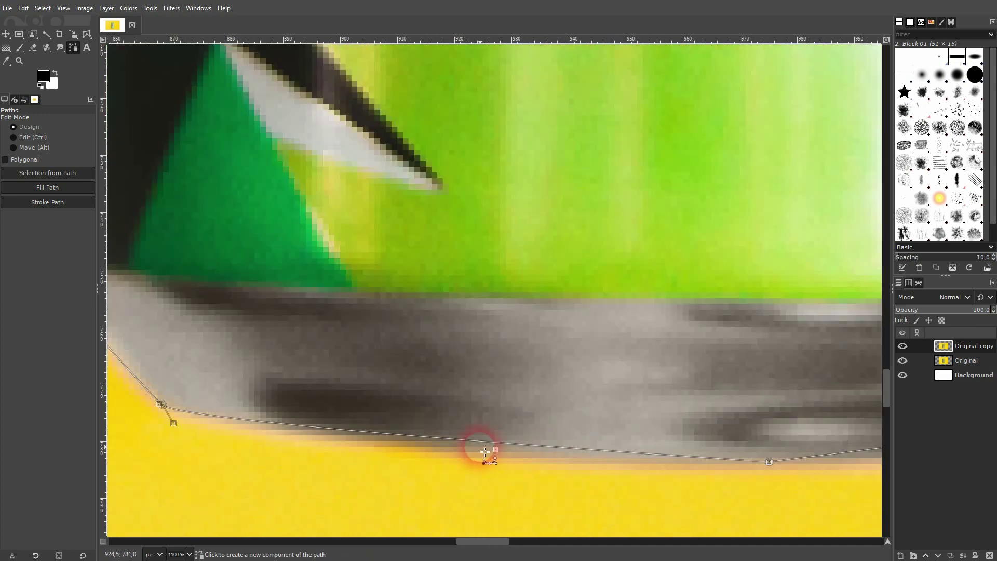
drag(478, 445, 481, 452)
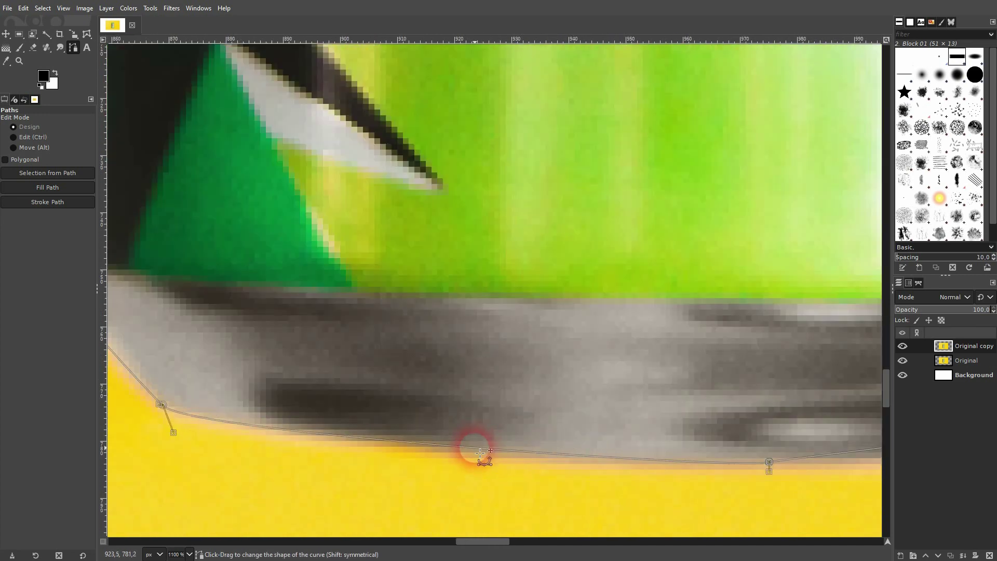
drag(801, 427, 374, 427)
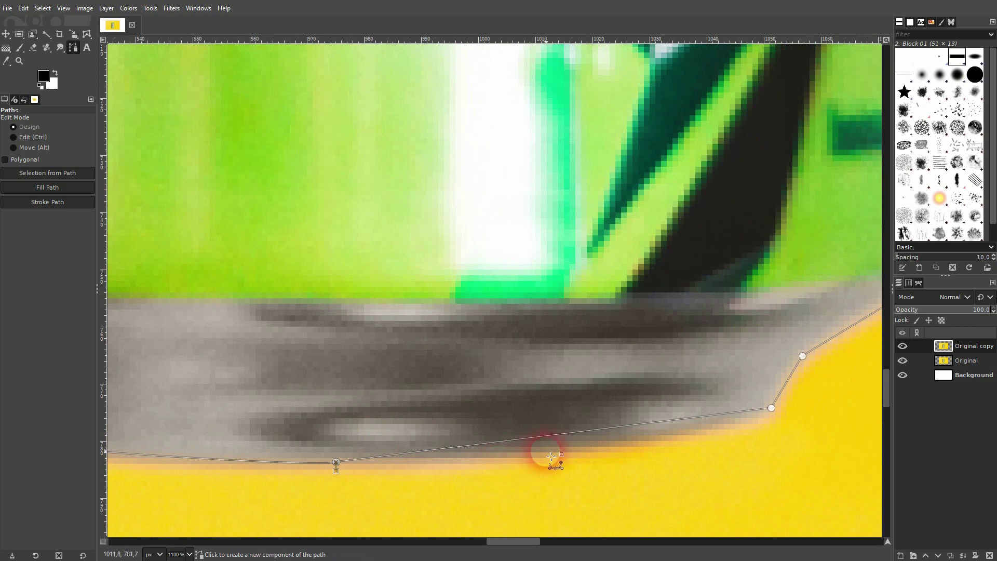
drag(552, 441, 557, 454)
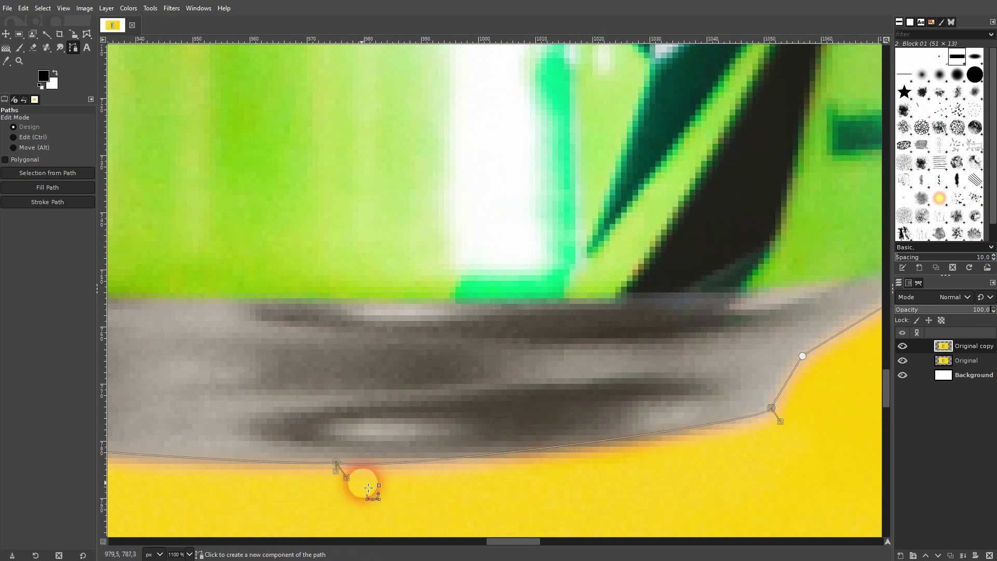
drag(346, 476, 319, 472)
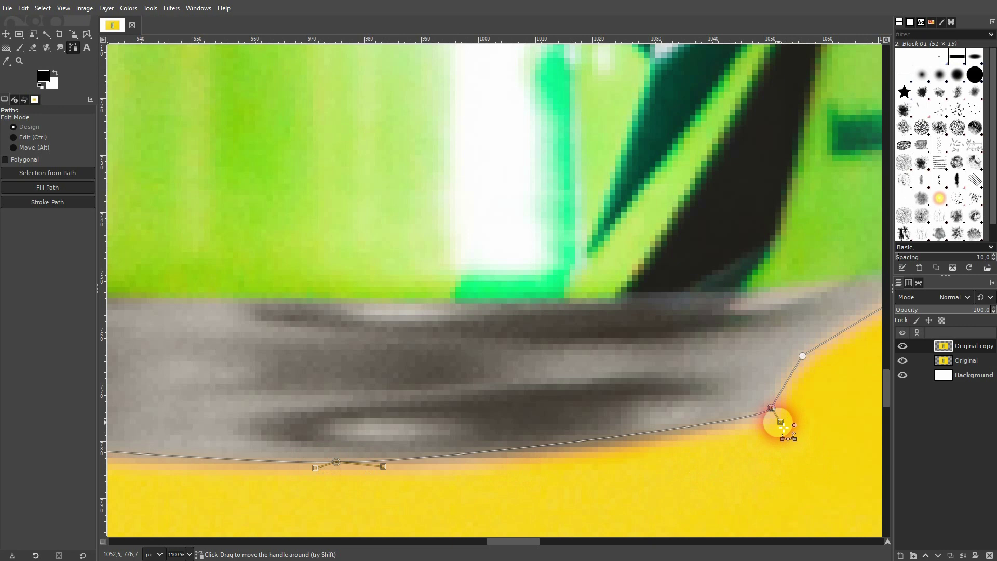
drag(784, 427, 762, 435)
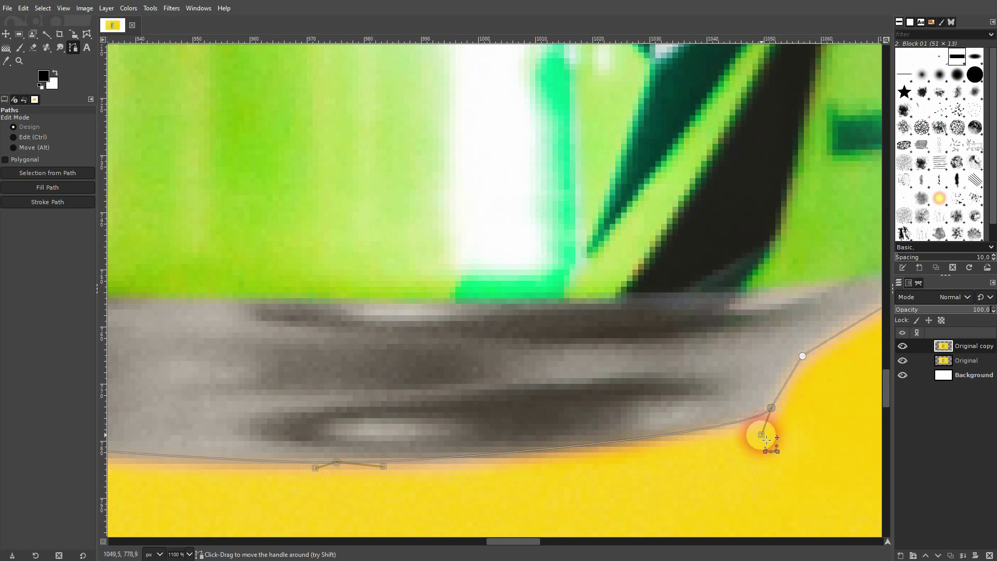
drag(808, 392, 485, 447)
Step: Move anchors onto the can's bottom edge and top corner
scroll(519, 382, up, 2)
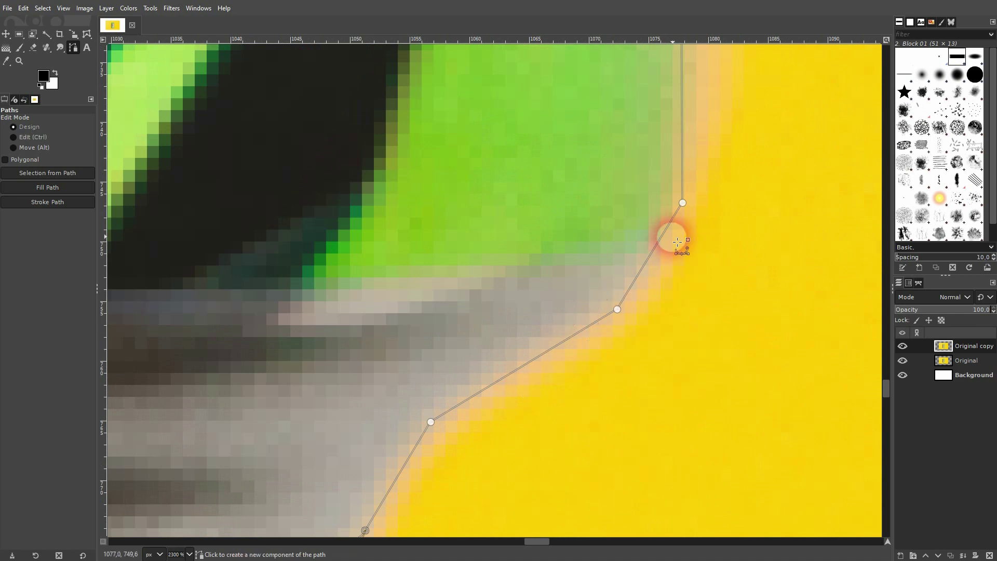
drag(670, 233, 654, 307)
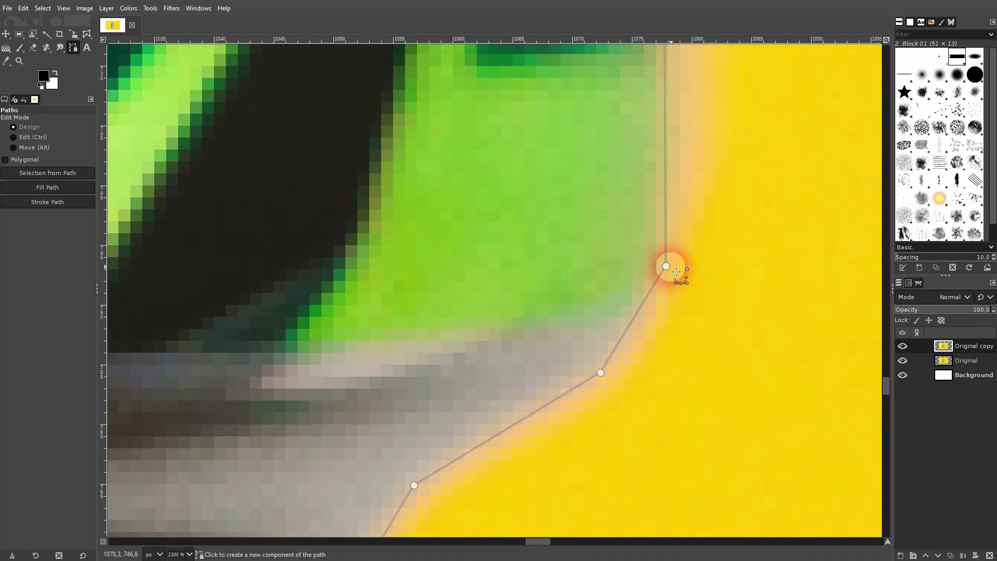
mouse_move(672, 270)
mouse_down()
mouse_move(659, 306)
mouse_move(660, 277)
mouse_move(670, 273)
mouse_up()
scroll(670, 268, down, 5)
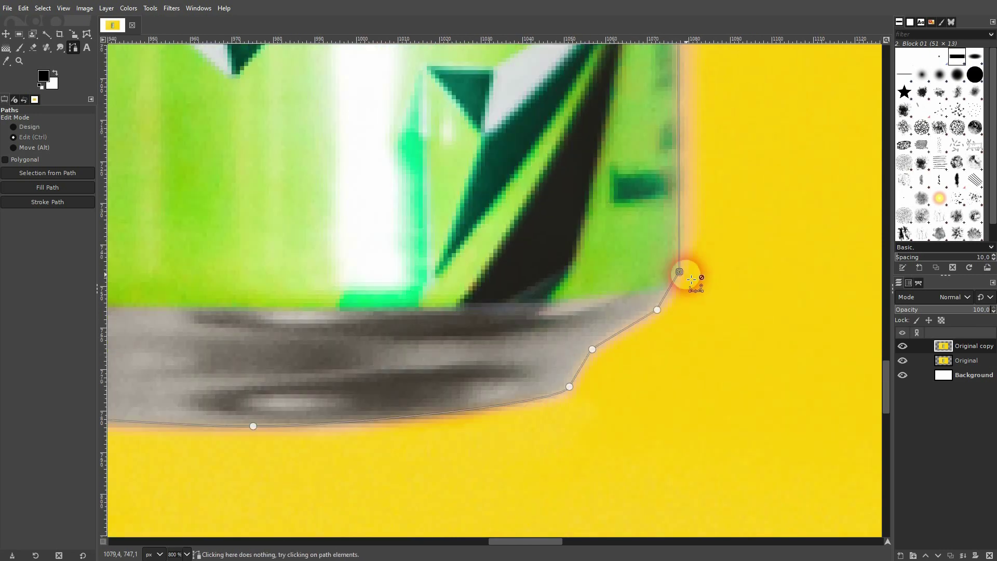
scroll(688, 278, up, 3)
scroll(686, 290, up, 15)
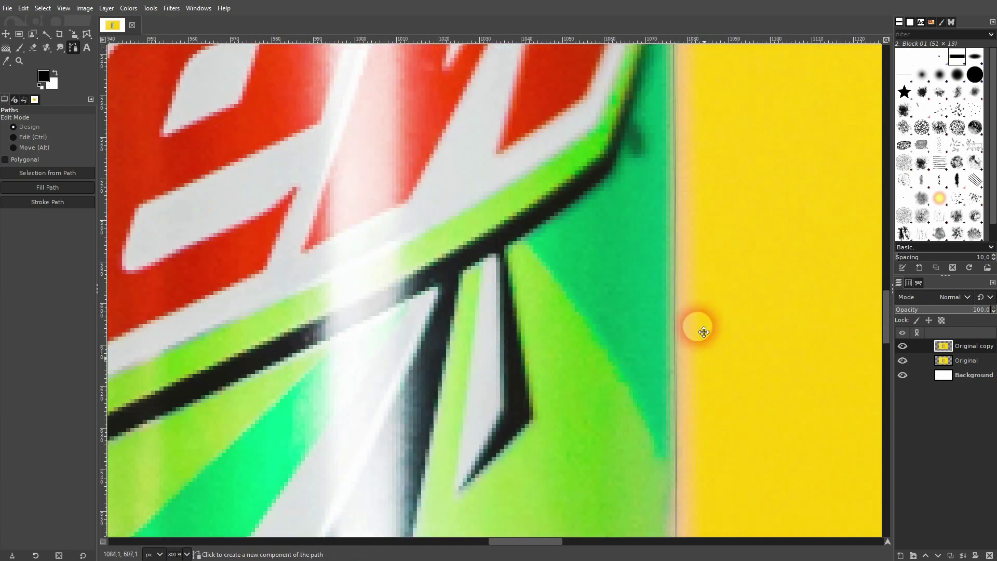
scroll(710, 468, down, 10)
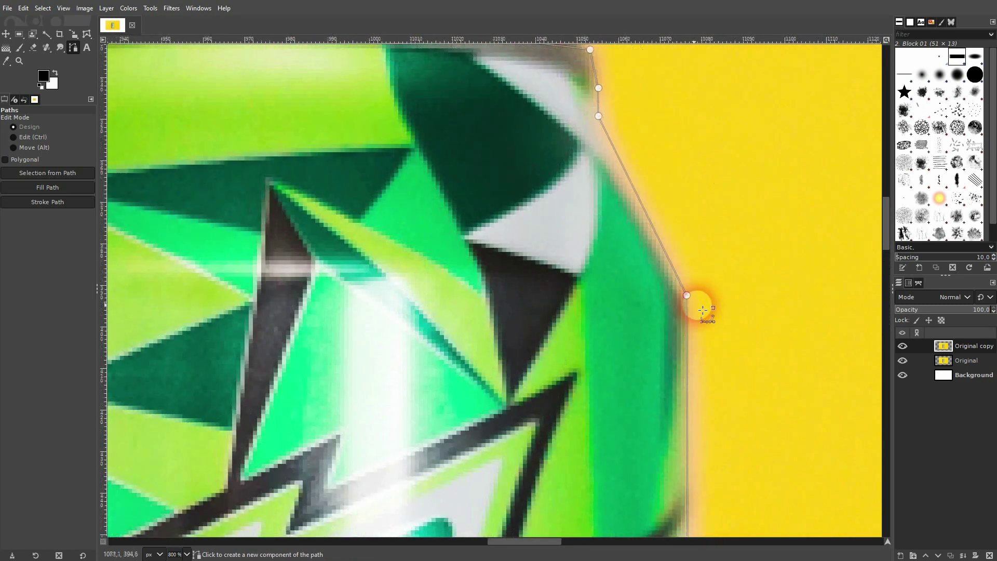
scroll(692, 294, up, 3)
scroll(655, 224, up, 10)
scroll(654, 224, left, 4)
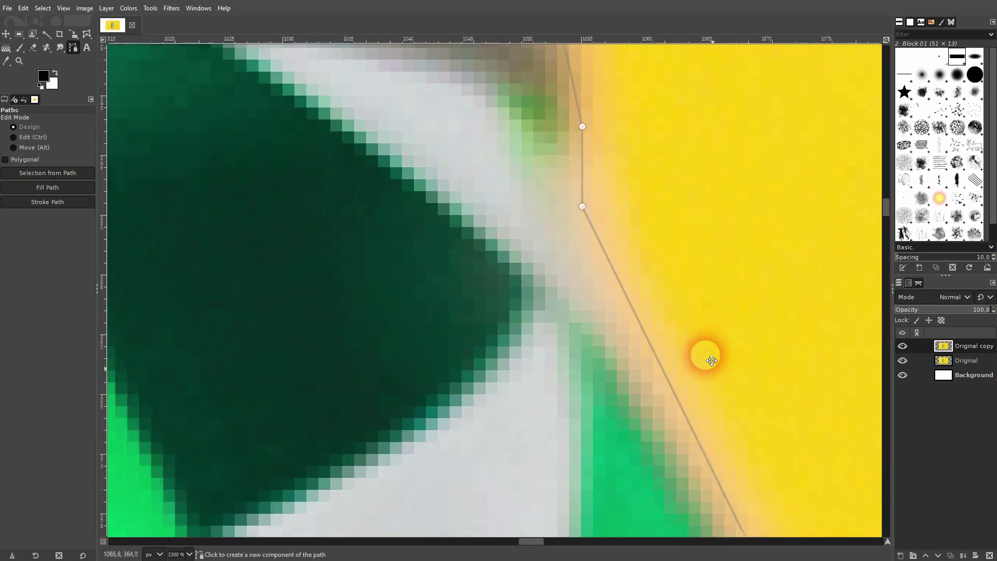
mouse_move(601, 264)
mouse_down()
mouse_move(593, 266)
mouse_move(601, 267)
mouse_up()
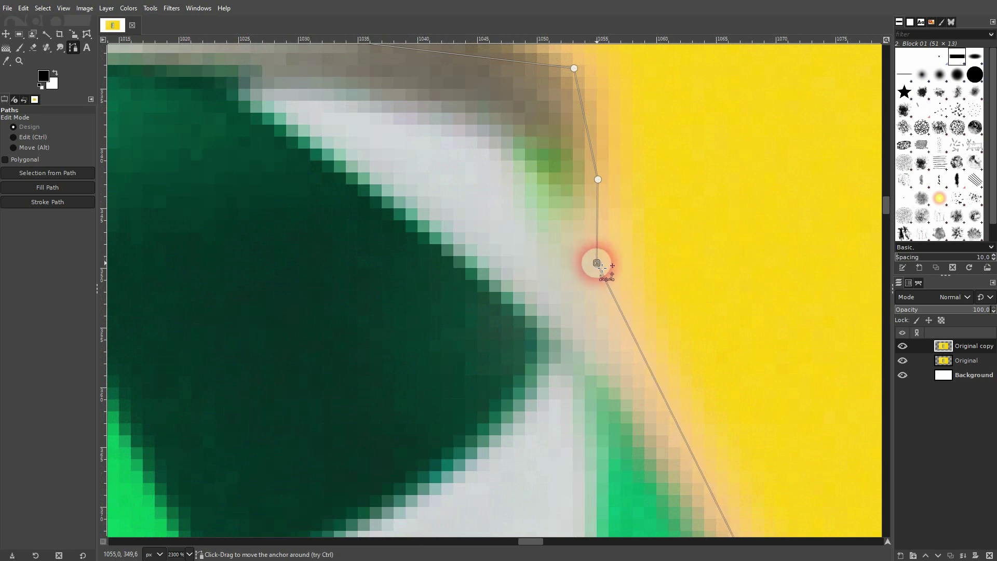
scroll(598, 263, up, 5)
scroll(597, 263, left, 2)
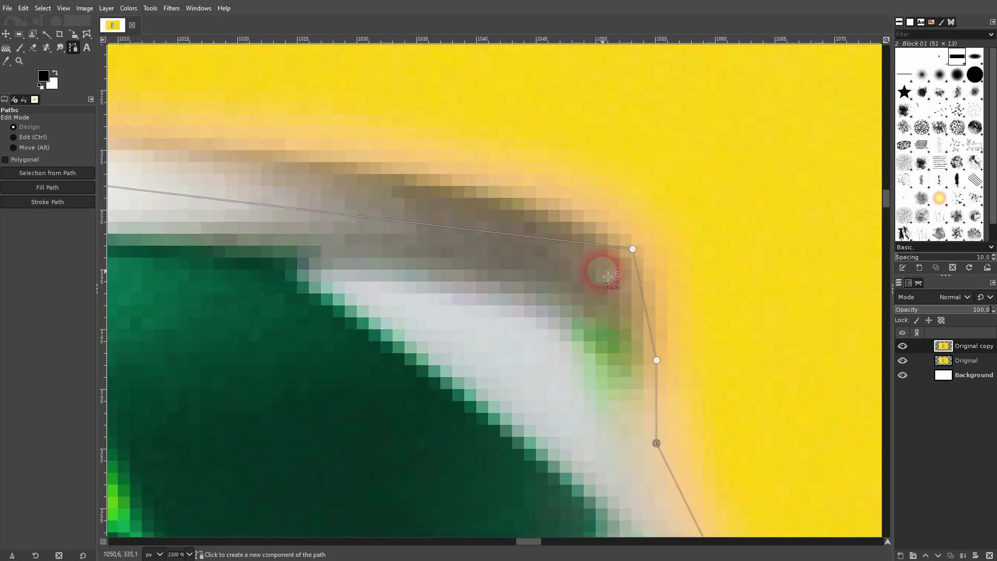
ctrl+scroll(655, 309, down, 3)
ctrl+scroll(655, 306, up, 3)
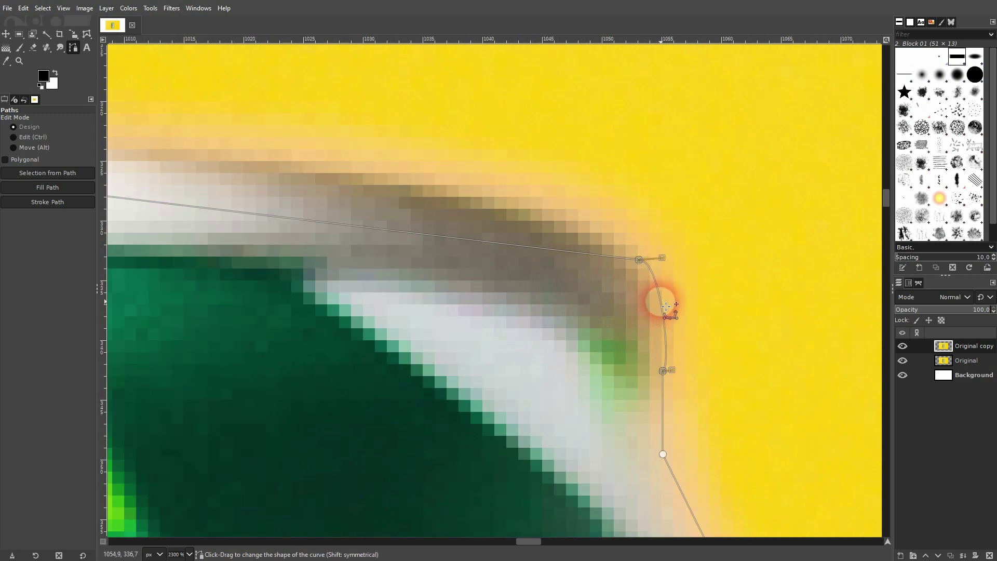
ctrl+scroll(334, 263, down, 3)
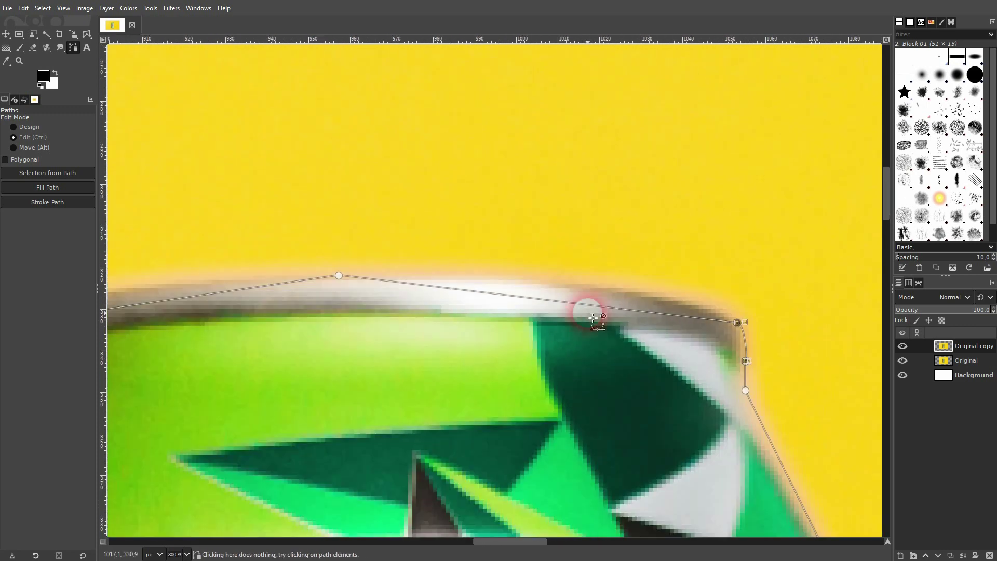
Step: Curve the top rim segments and their handles so the path hugs the rim
drag(578, 308, 574, 285)
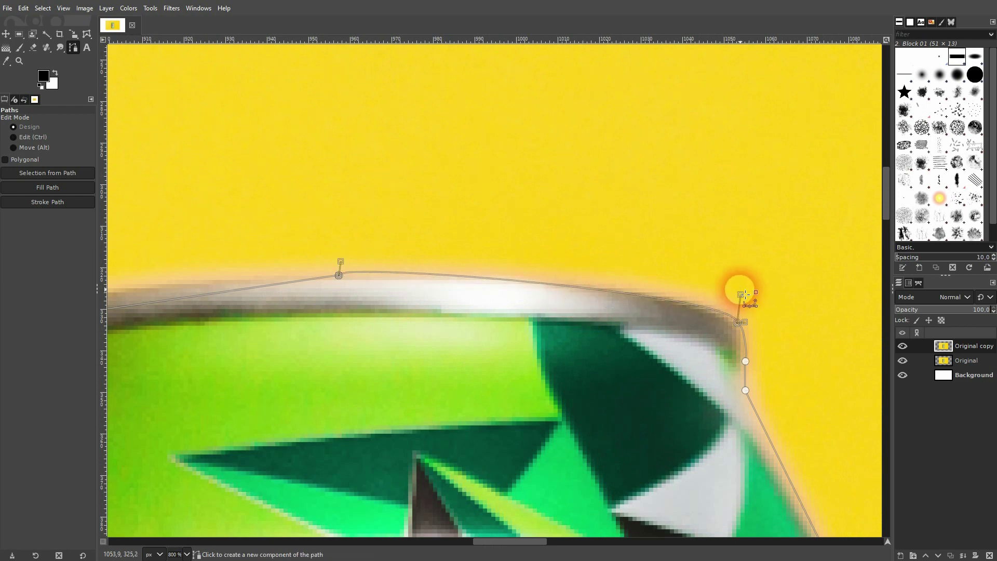
drag(745, 297, 647, 280)
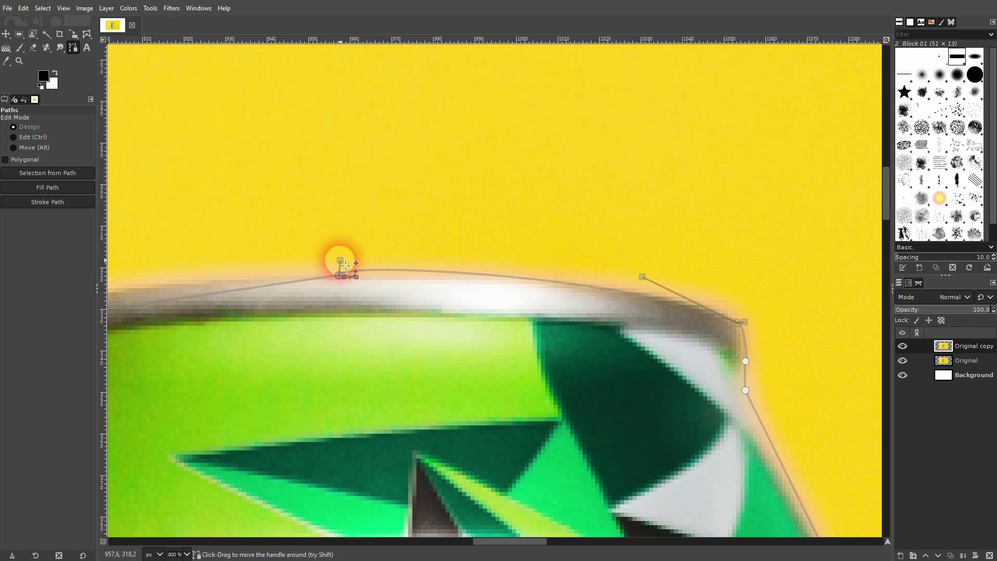
drag(346, 266, 487, 276)
scroll(483, 312, left, 6)
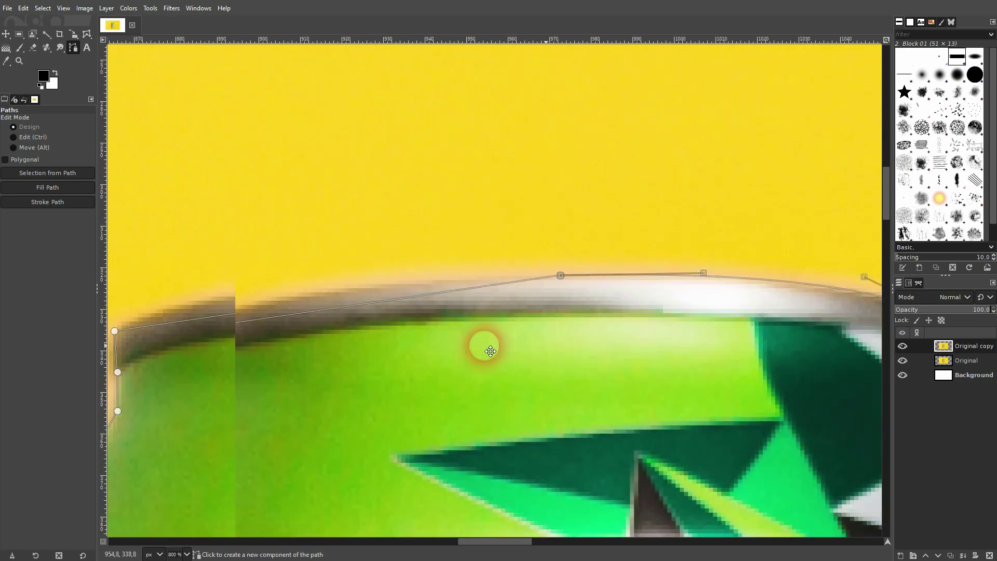
drag(590, 286, 572, 267)
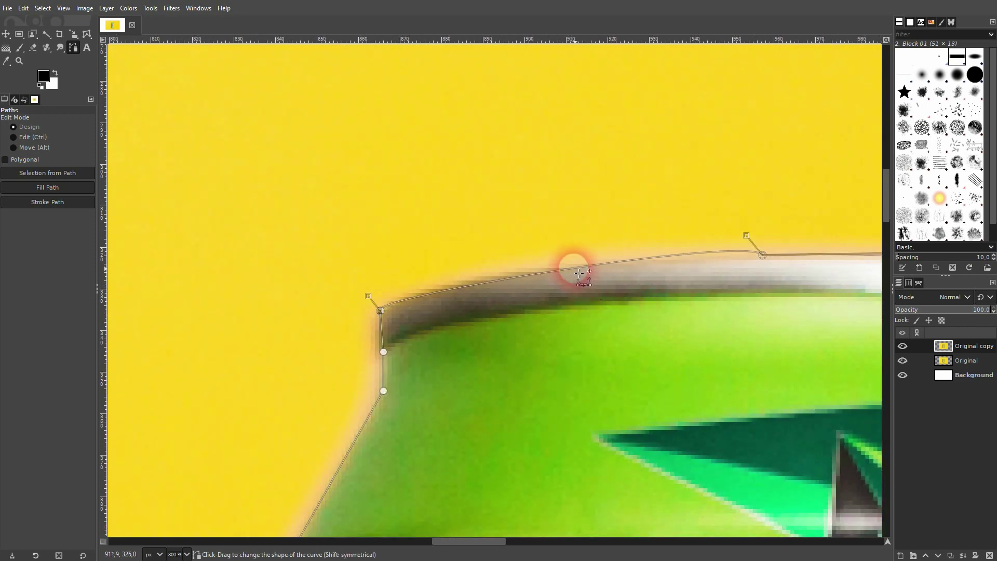
drag(747, 237, 675, 246)
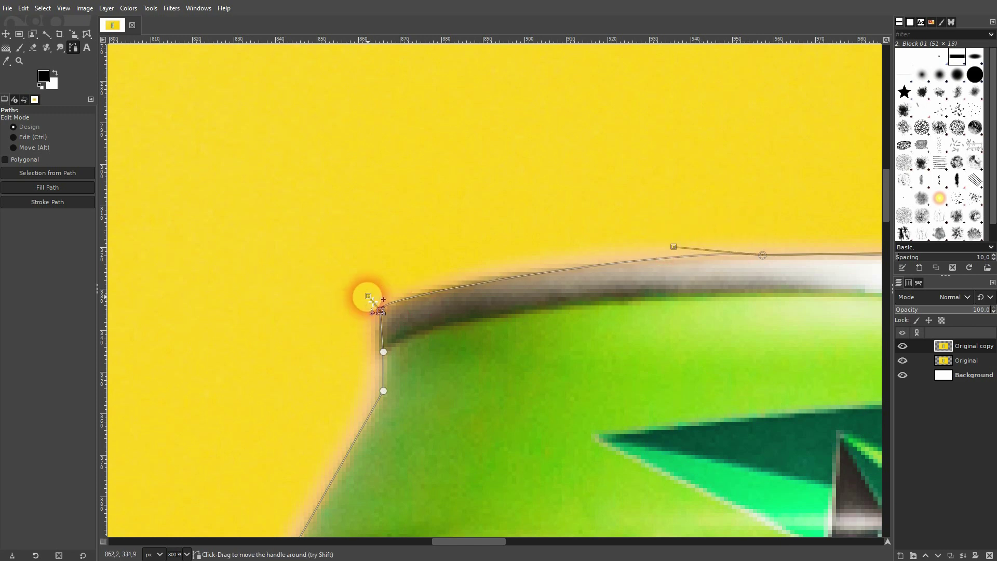
drag(373, 302, 480, 280)
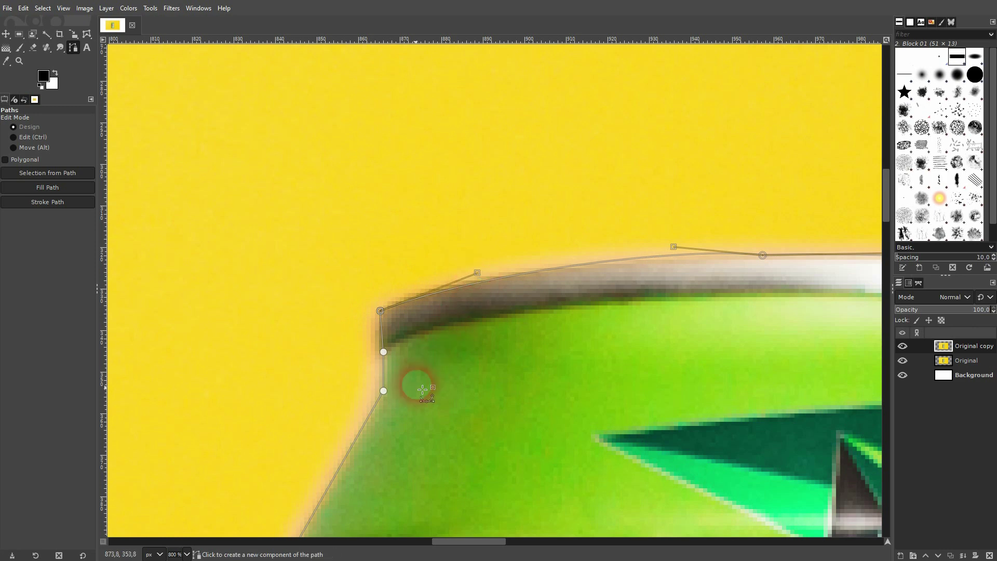
ctrl+scroll(445, 285, up, 3)
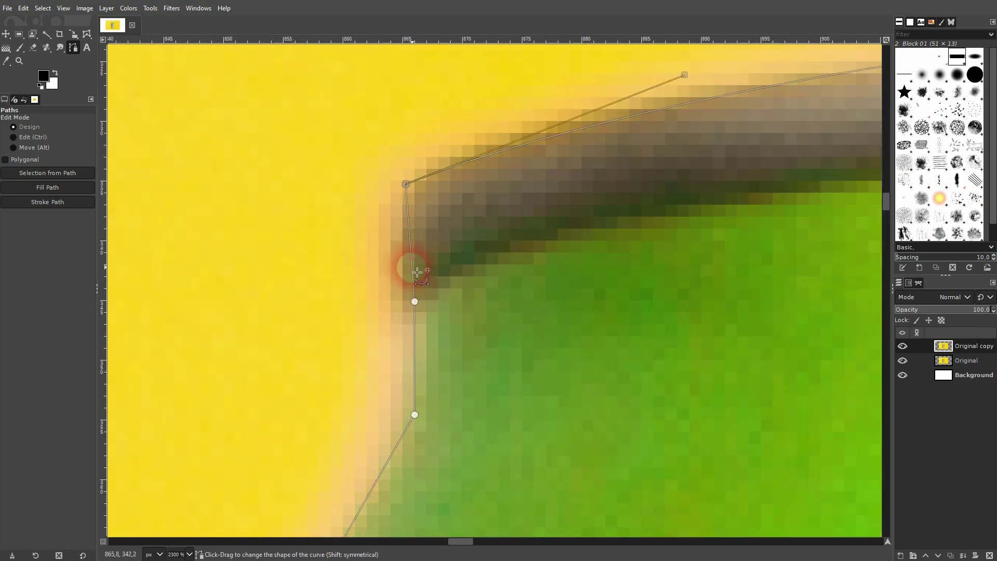
scroll(406, 271, down, 7)
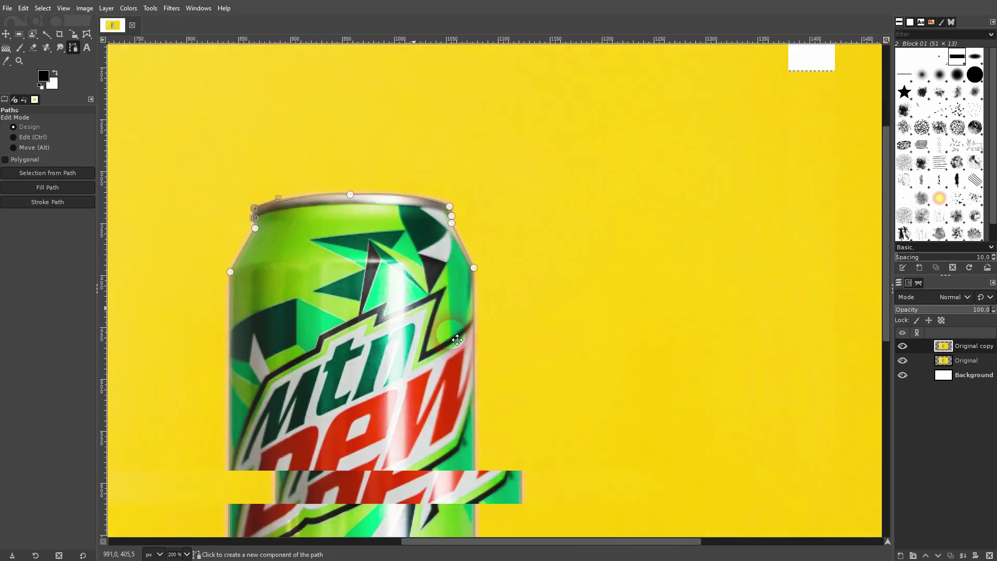
Step: Make a selection from the path, invert it, and delete the yellow background on Original copy
scroll(457, 340, down, 2)
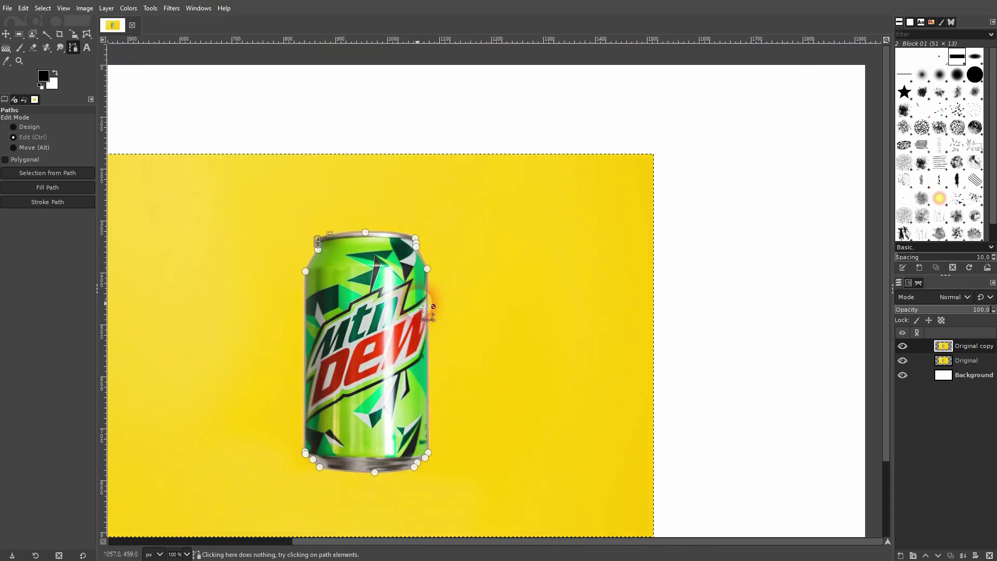
right_click(362, 334)
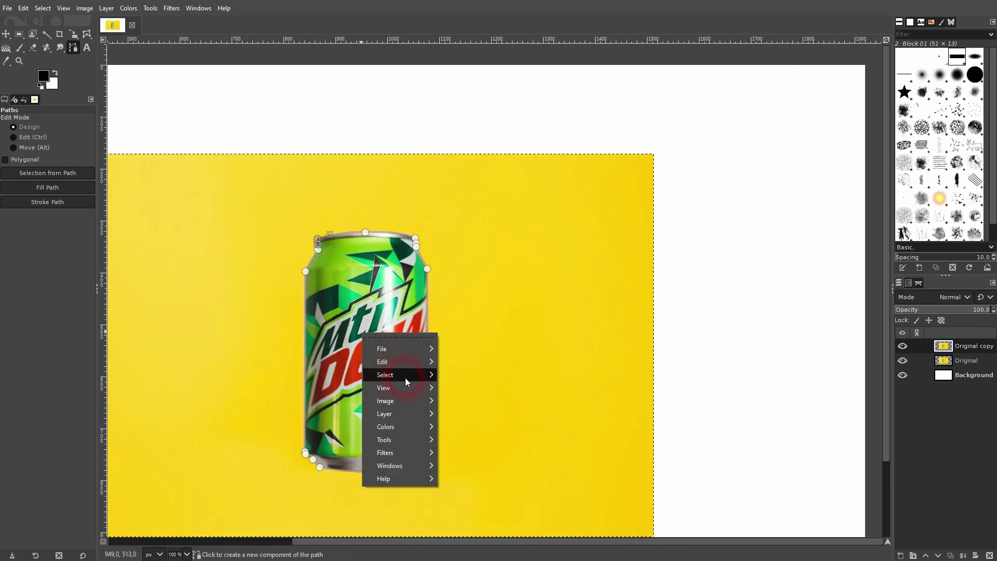
mouse_move(406, 377)
click(474, 407)
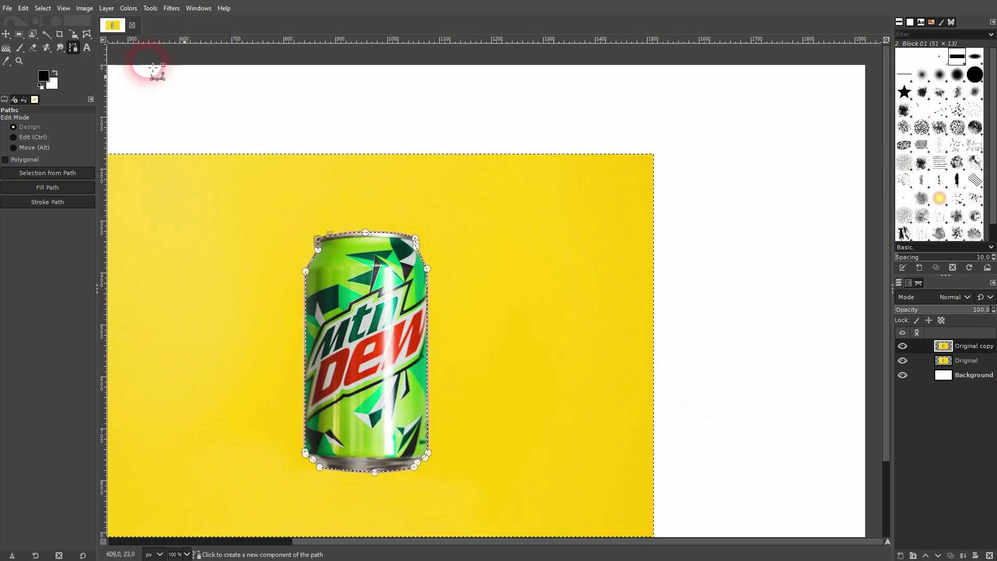
click(43, 7)
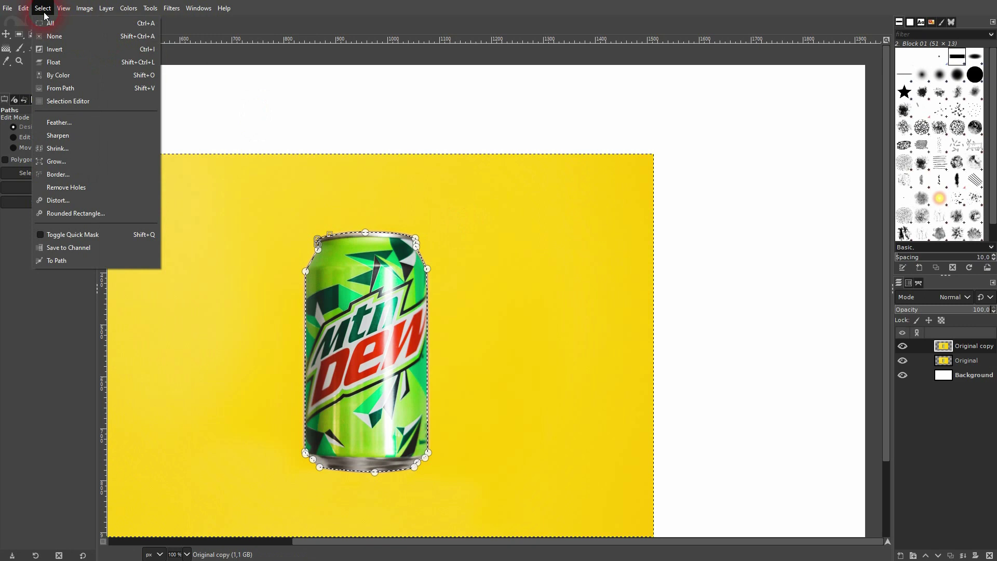
click(60, 51)
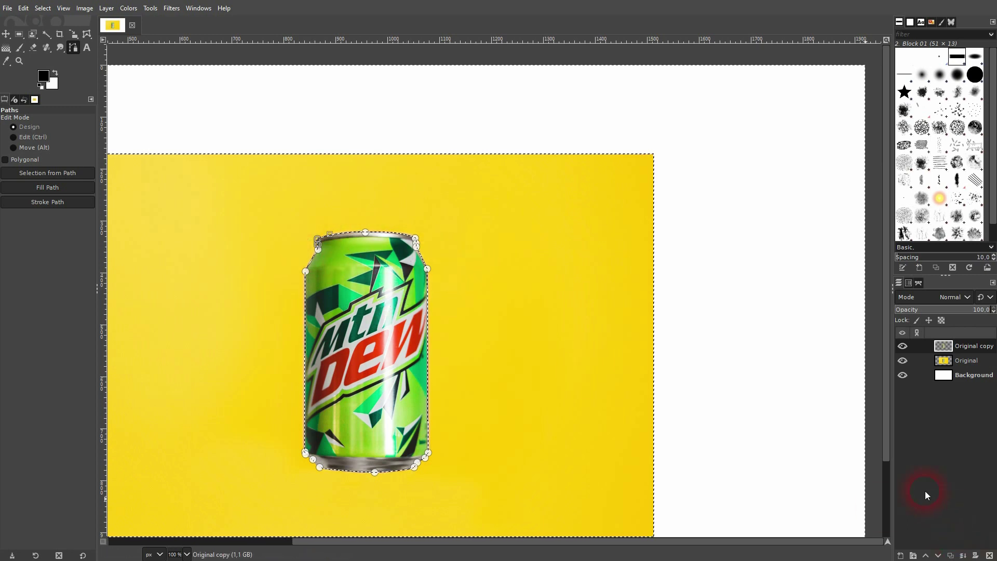
scroll(327, 343, down, 2)
scroll(353, 372, up, 1)
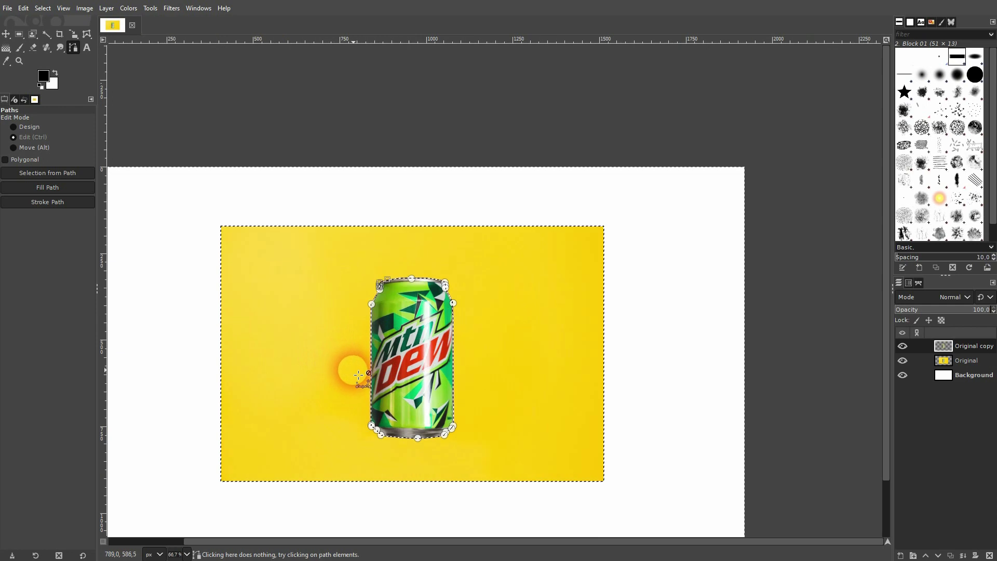
scroll(358, 374, up, 1)
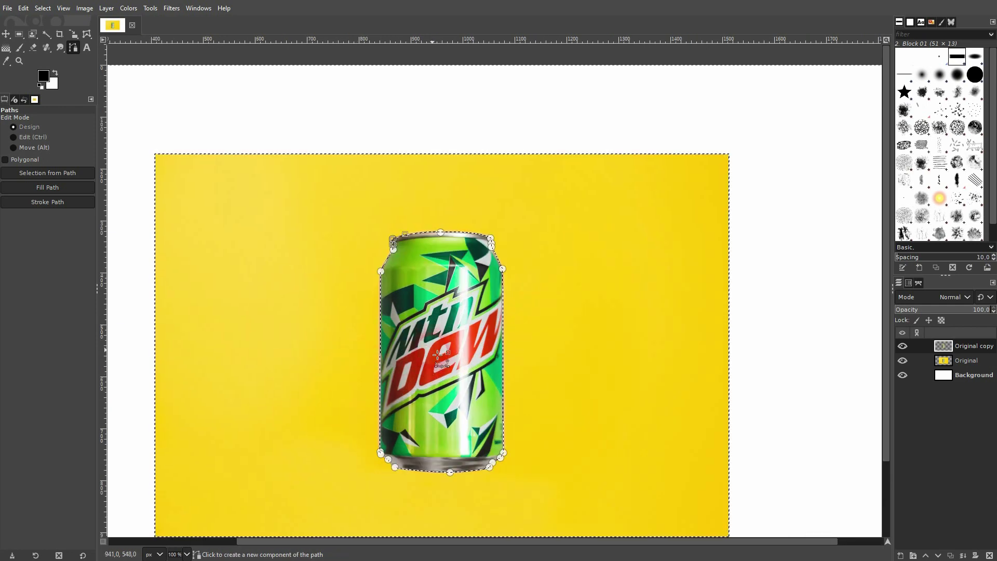
Step: Hide the Original layer, clear the selection with Select > None, and switch to the Move tool
click(903, 361)
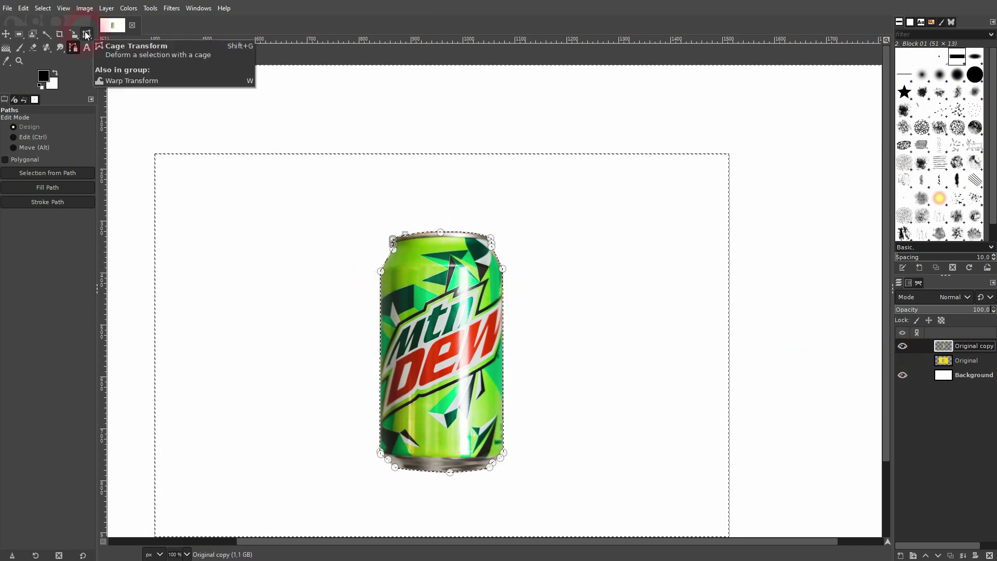
click(43, 8)
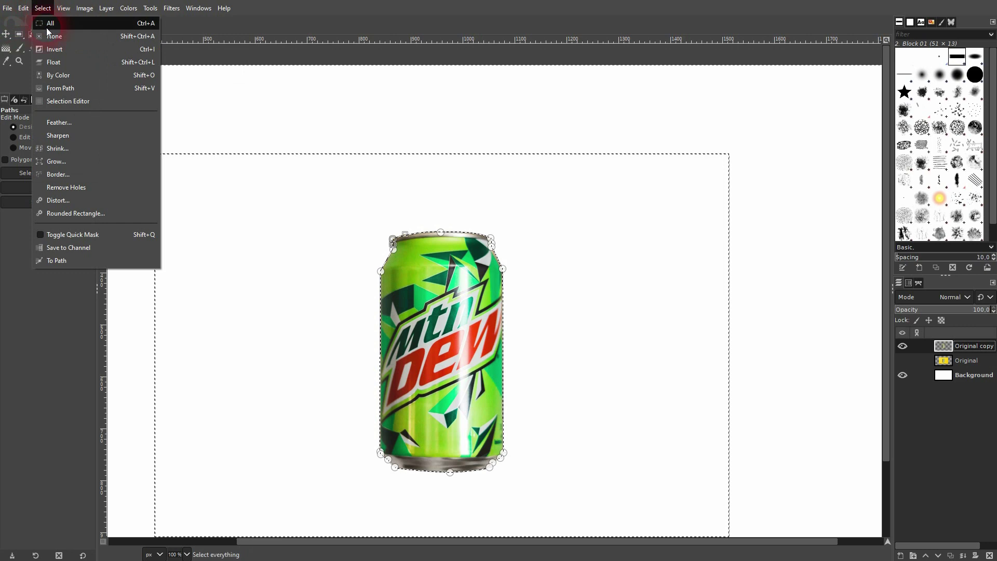
click(47, 35)
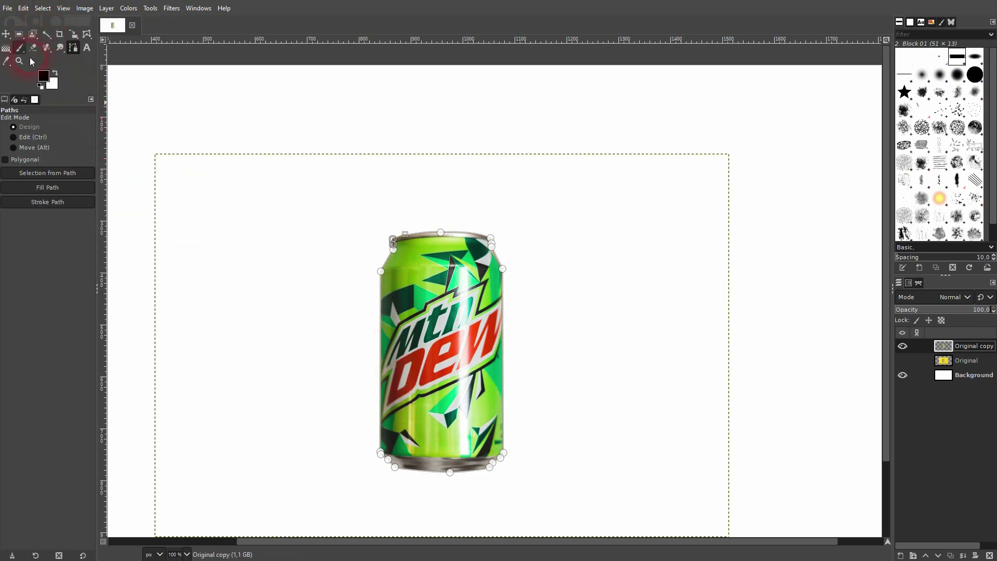
click(6, 34)
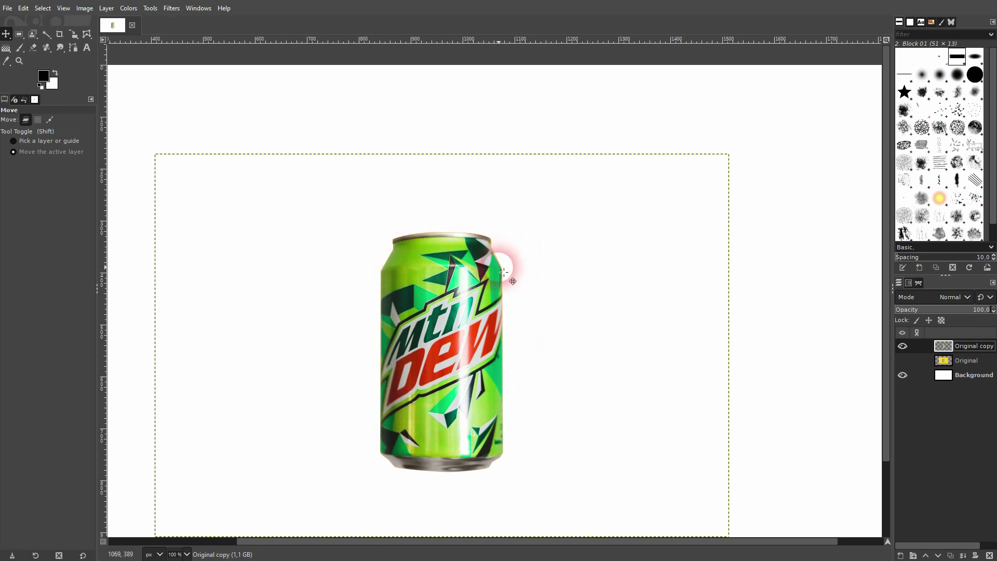
scroll(499, 271, up, 8)
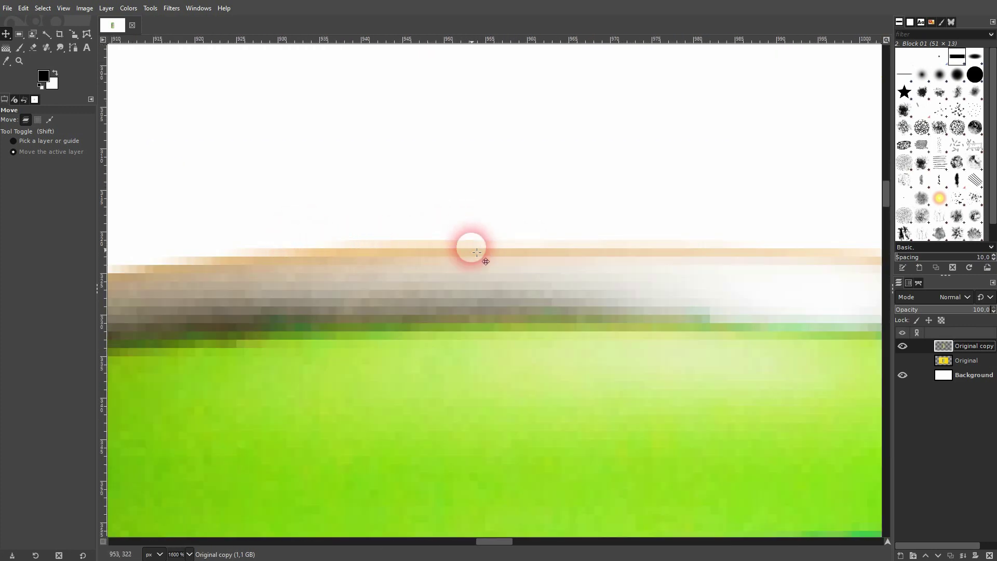
scroll(497, 320, down, 5)
scroll(497, 321, down, 4)
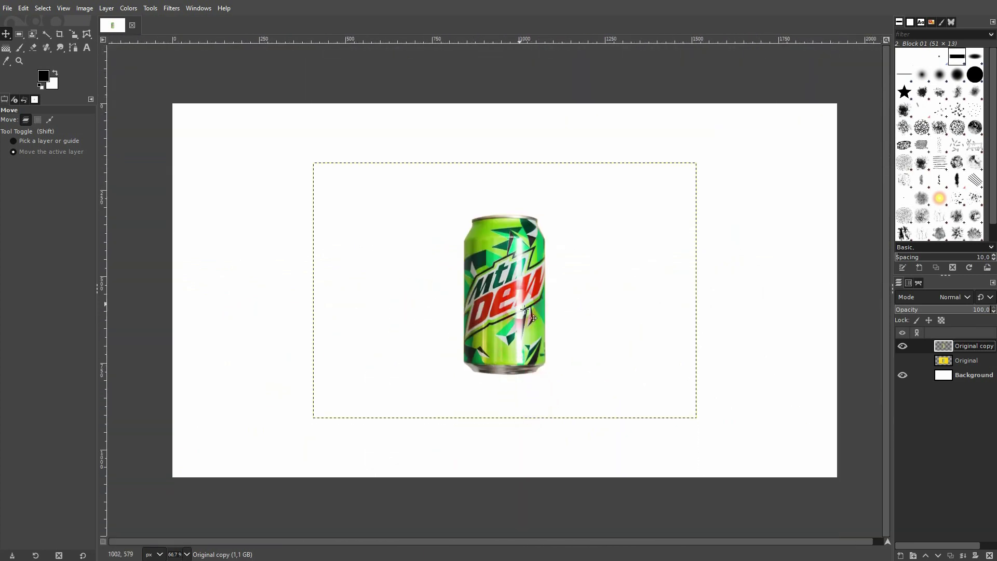
scroll(525, 309, up, 1)
scroll(523, 305, down, 1)
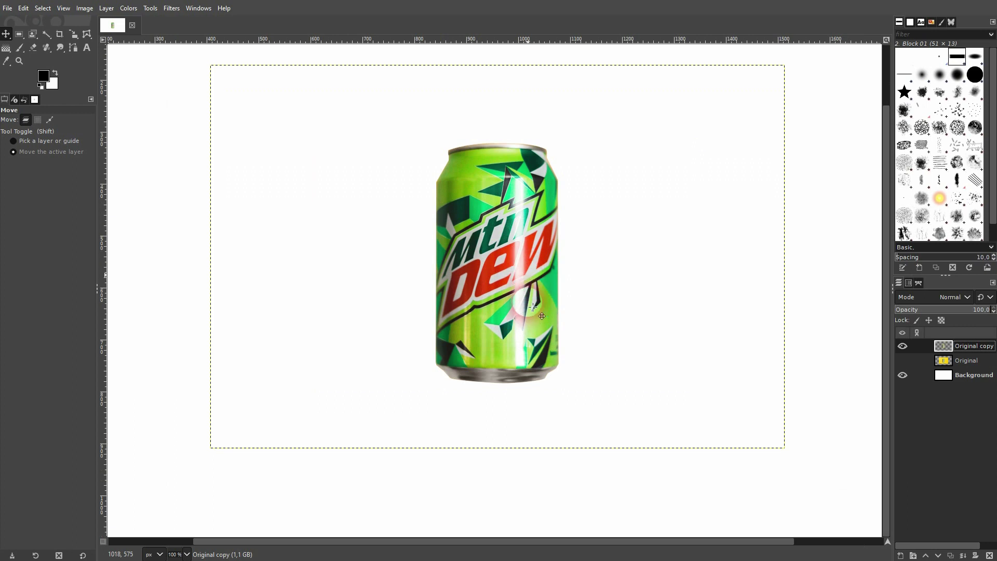
Step: Create a new transparent layer named Shadow
click(901, 554)
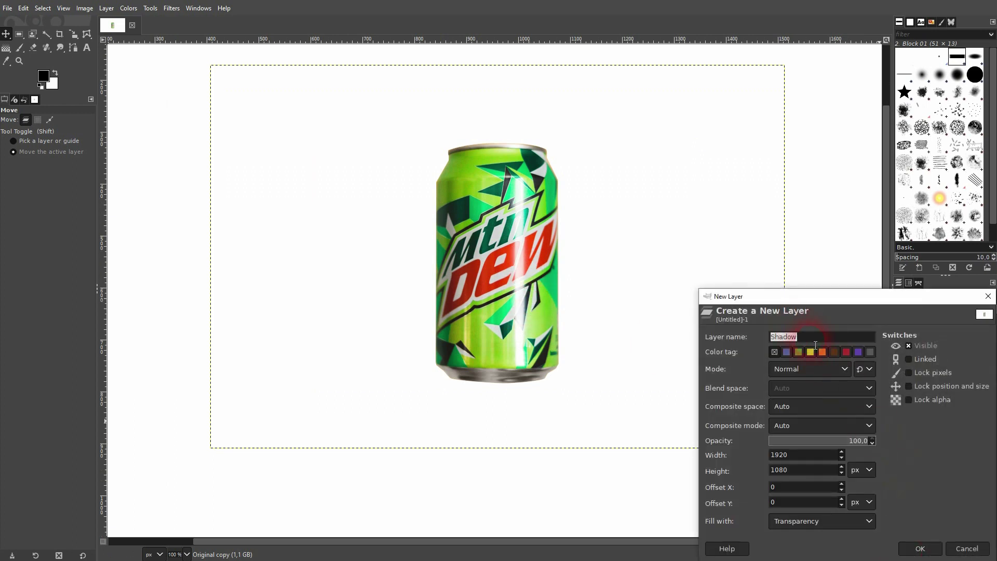
click(808, 528)
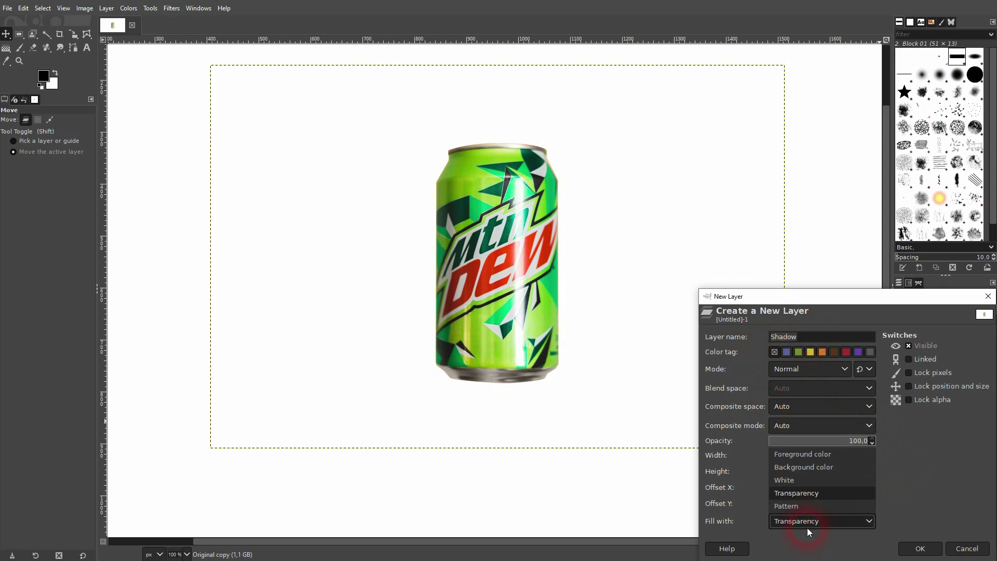
click(803, 494)
click(920, 548)
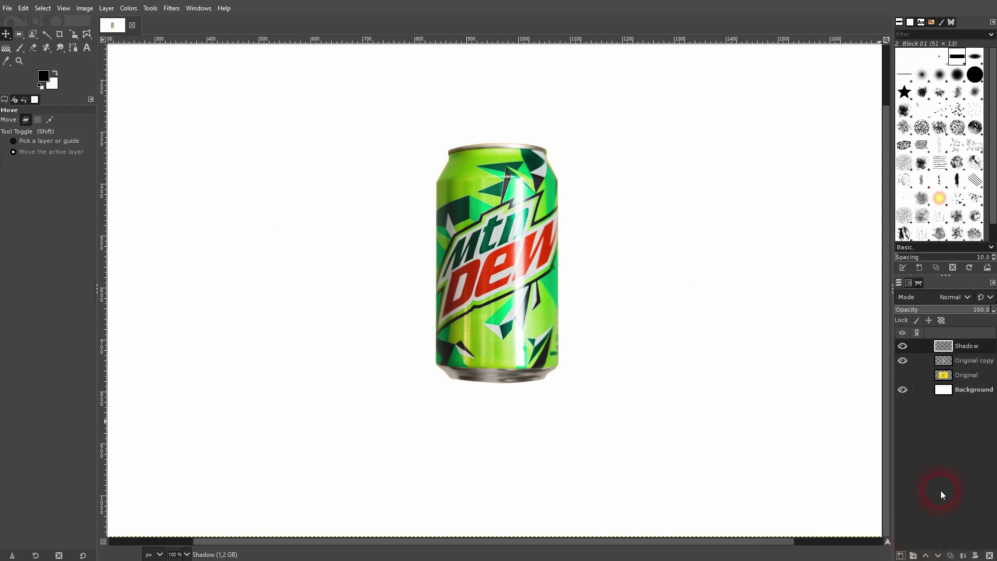
Step: Load Original copy's alpha as a selection, hide that layer, sharpen it, and fill black on Shadow
right_click(959, 362)
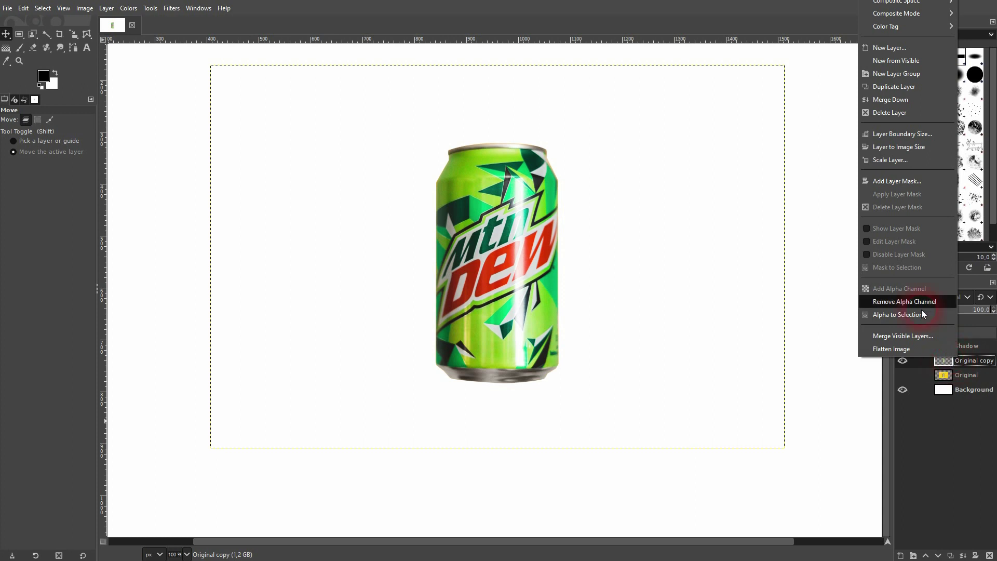
click(906, 314)
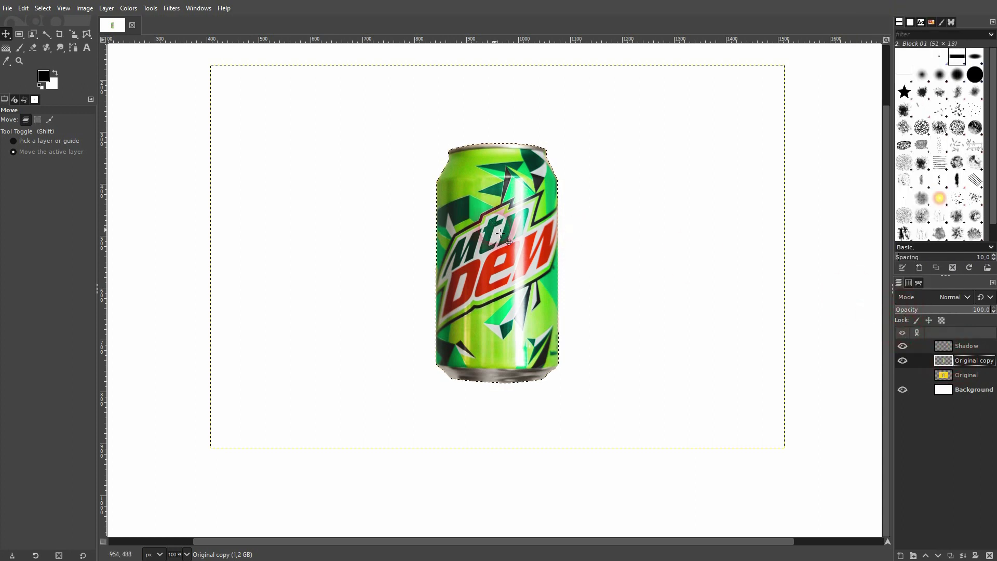
click(902, 361)
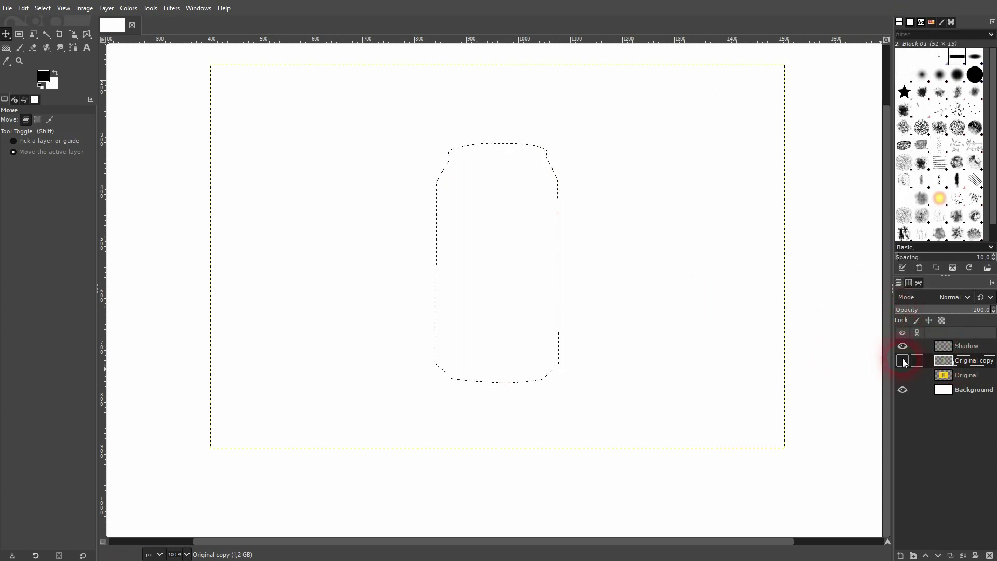
click(973, 346)
click(68, 123)
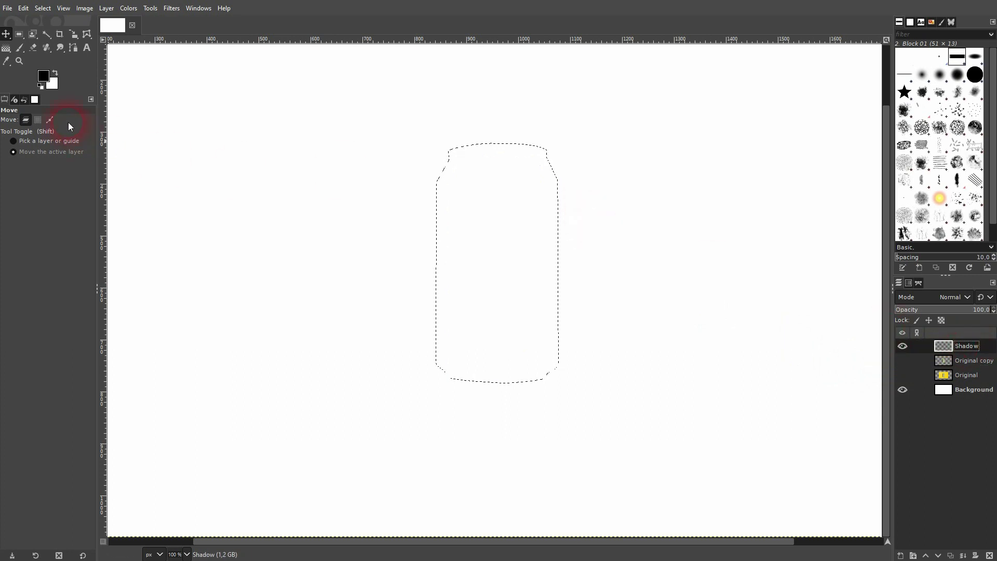
click(23, 8)
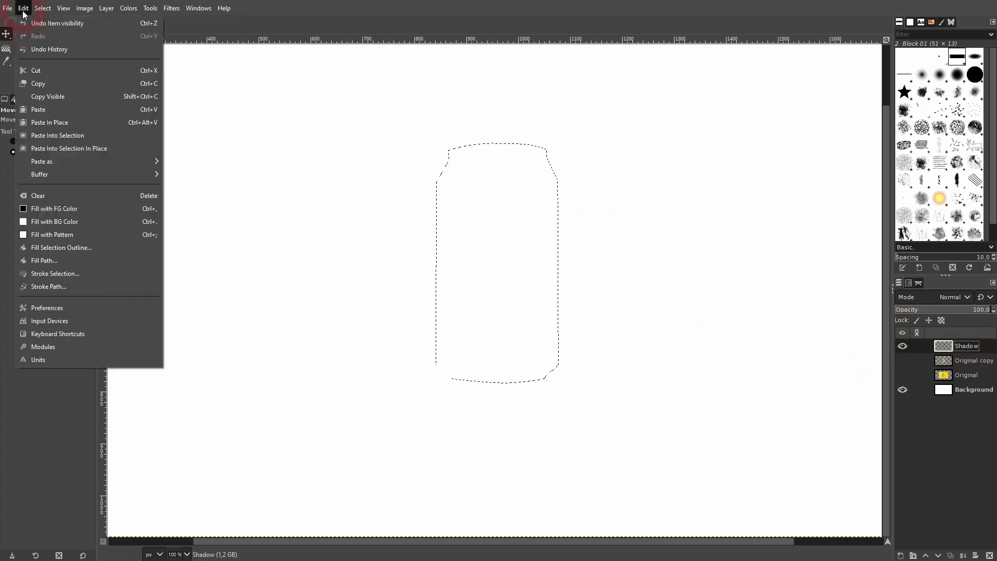
click(73, 208)
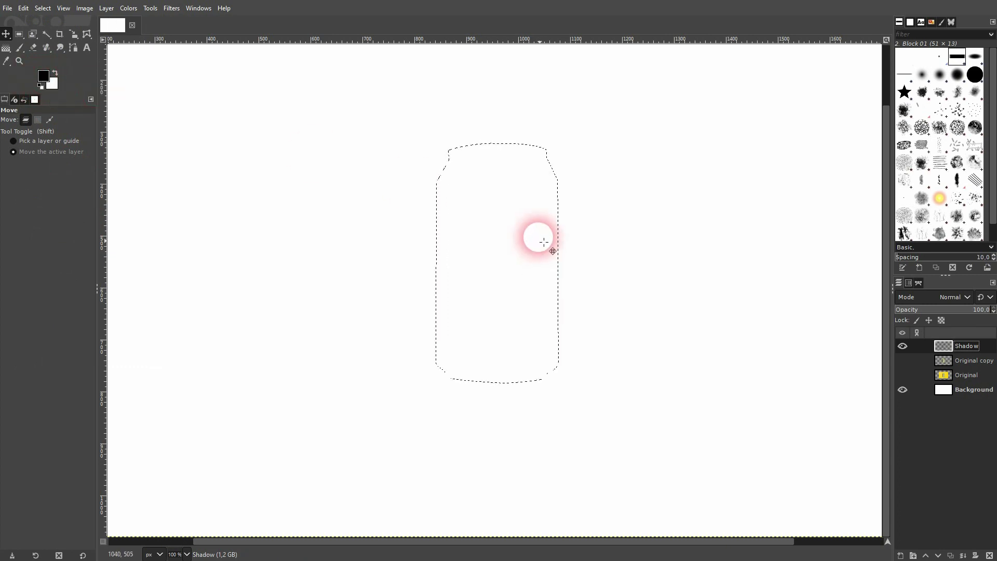
click(39, 8)
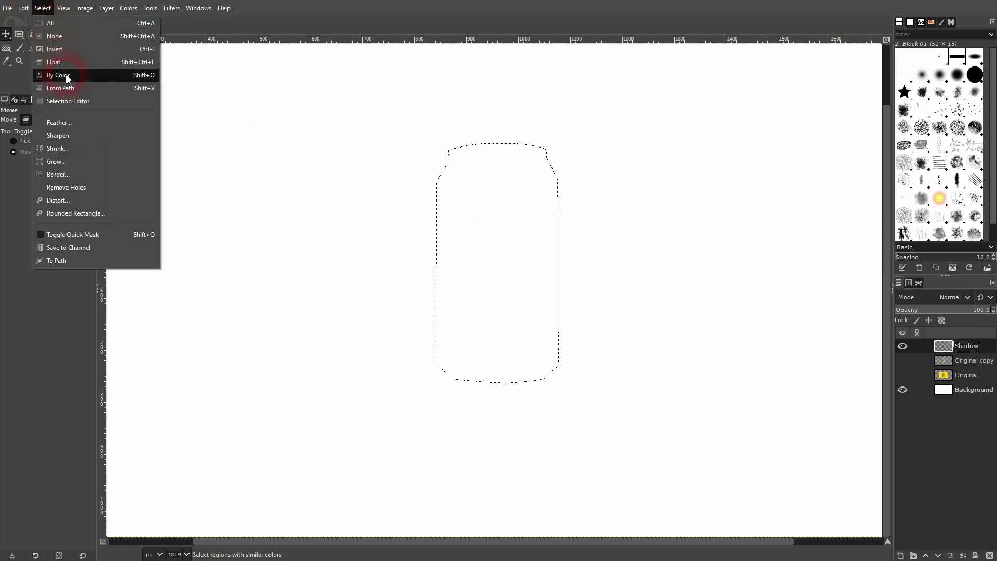
click(67, 138)
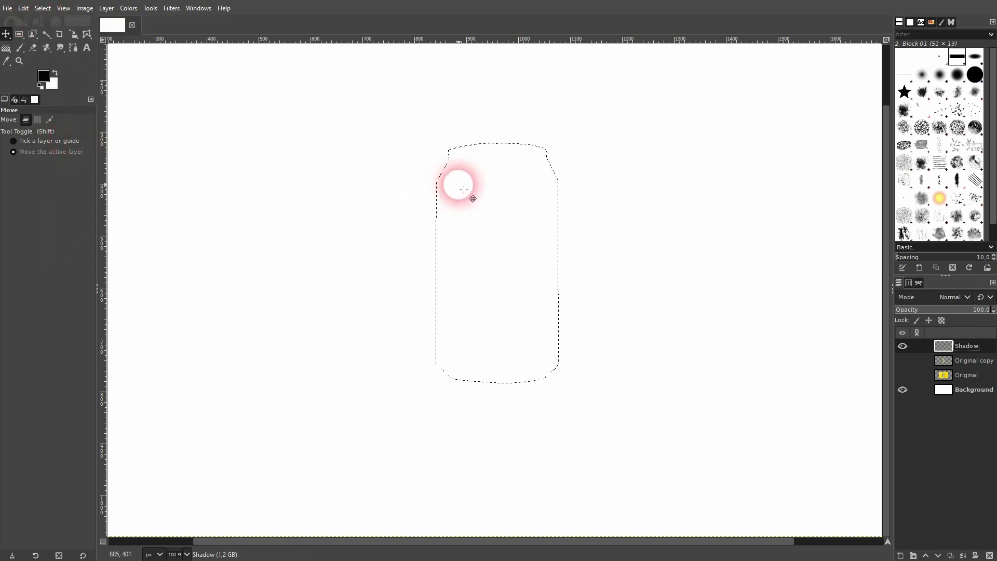
click(22, 8)
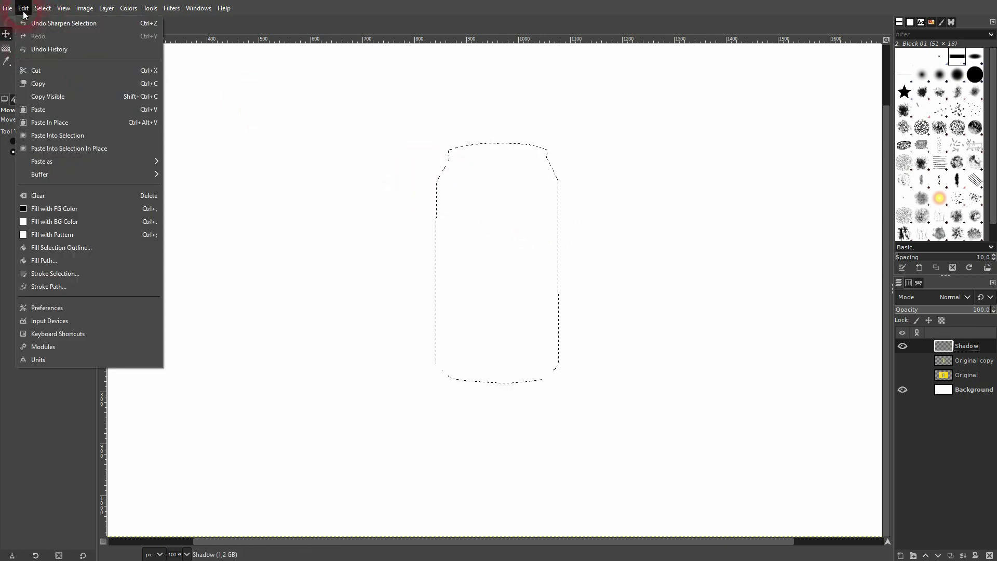
click(97, 210)
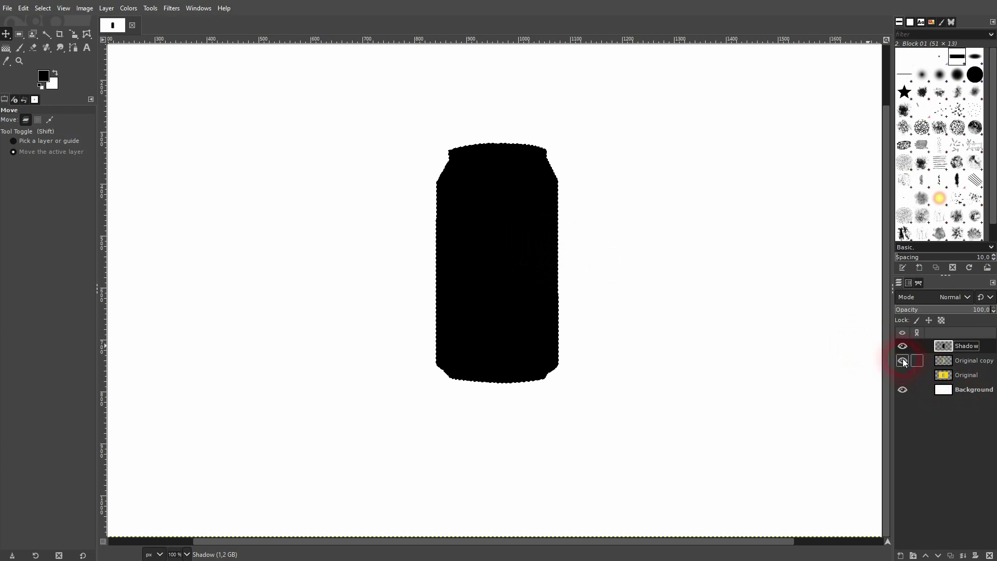
click(644, 260)
Step: Apply a Gaussian blur of size about 17.3 to Shadow and move it below Original copy
click(904, 345)
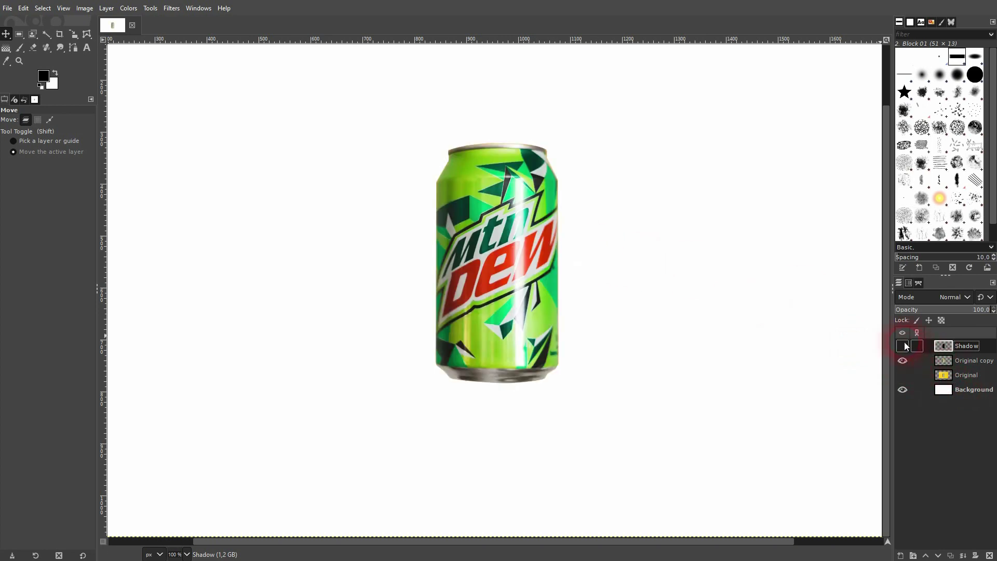
click(903, 345)
click(958, 346)
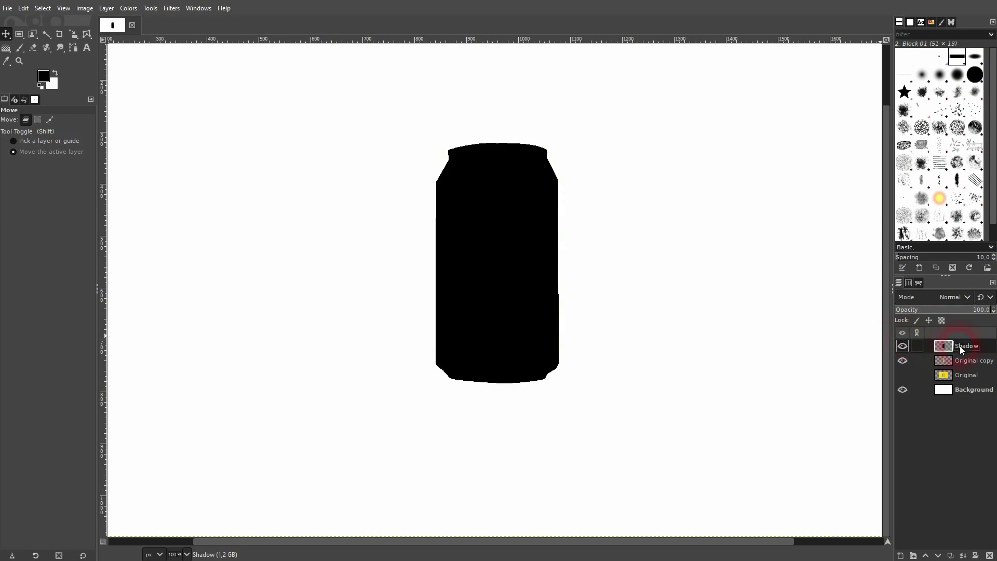
click(144, 20)
click(170, 10)
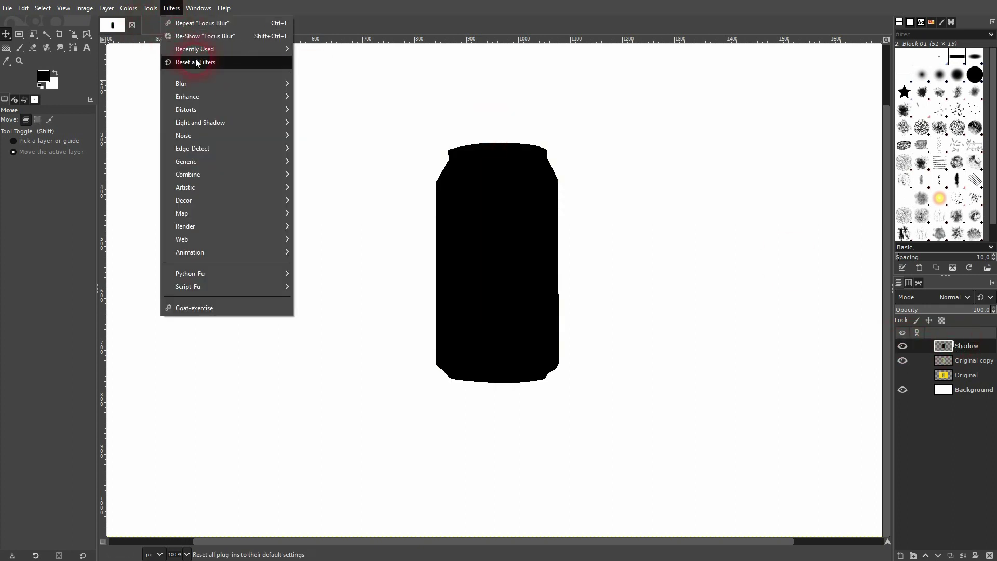
click(210, 78)
click(333, 97)
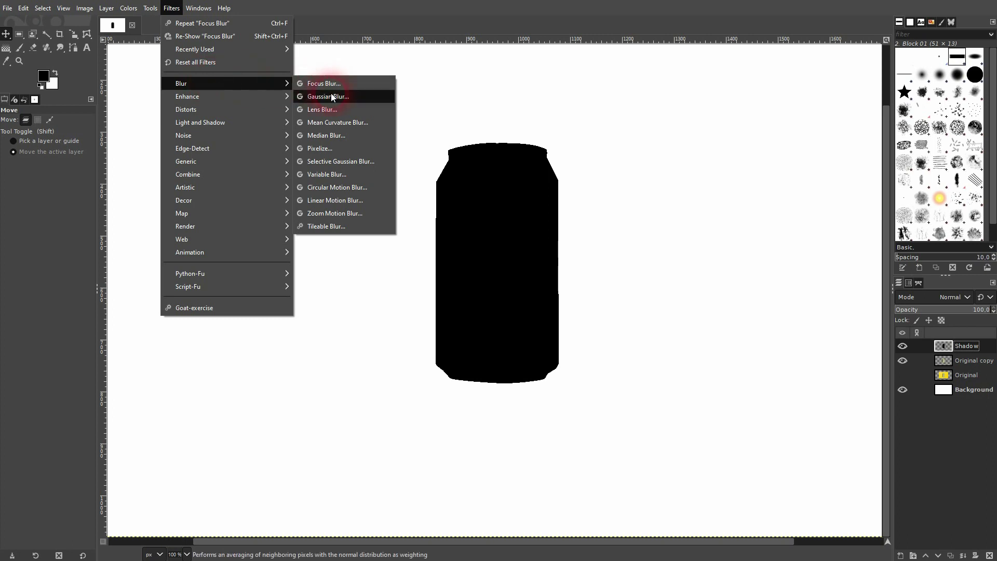
click(158, 210)
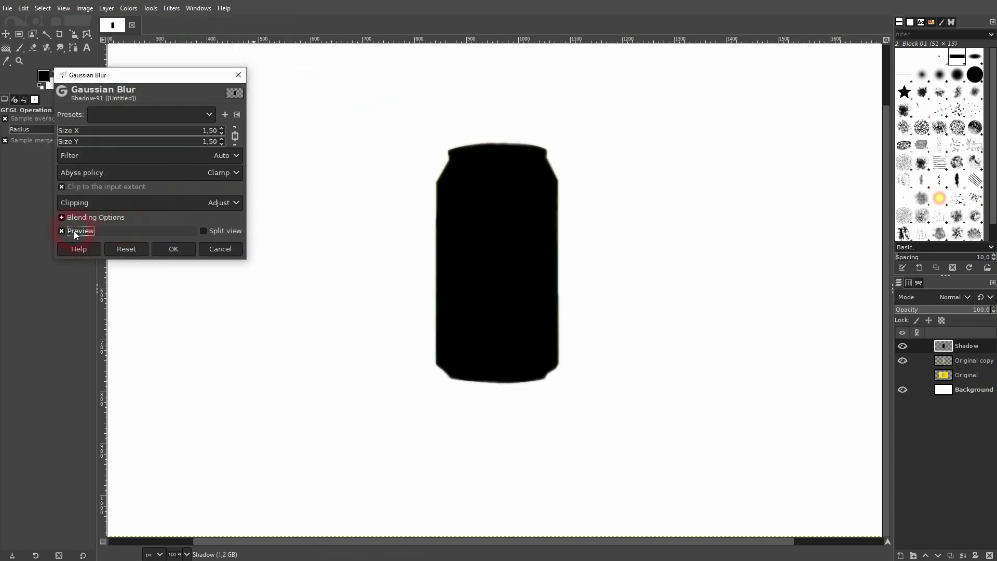
click(73, 231)
click(74, 231)
drag(97, 131, 73, 132)
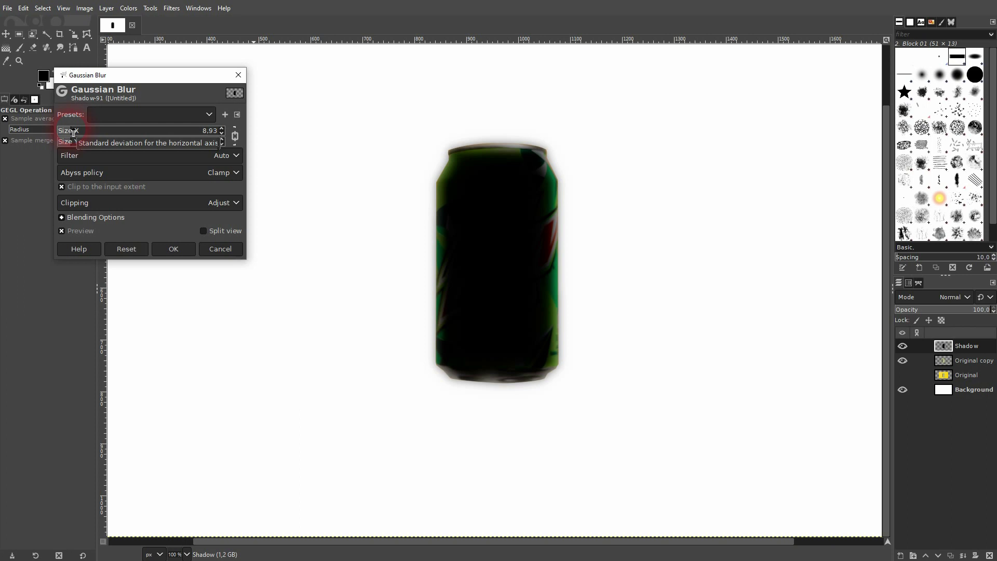
click(164, 249)
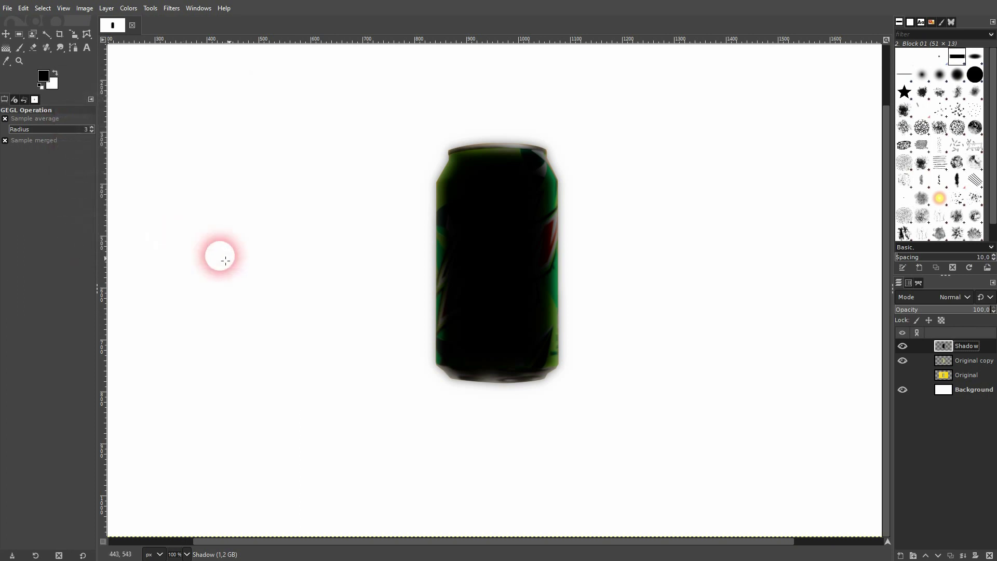
click(939, 555)
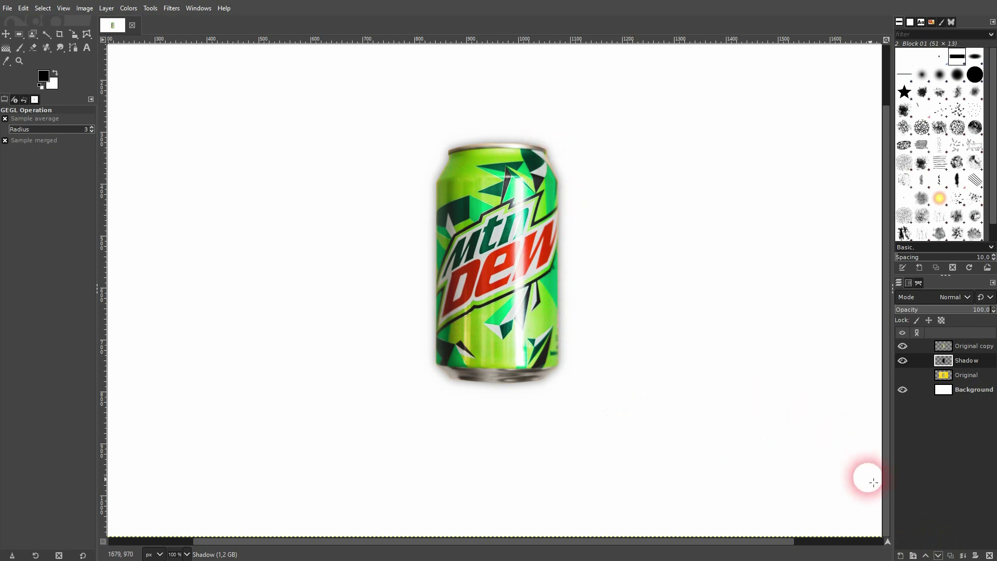
Step: Raise the Shadow layer to the top and start a 3D Transform on it
click(926, 555)
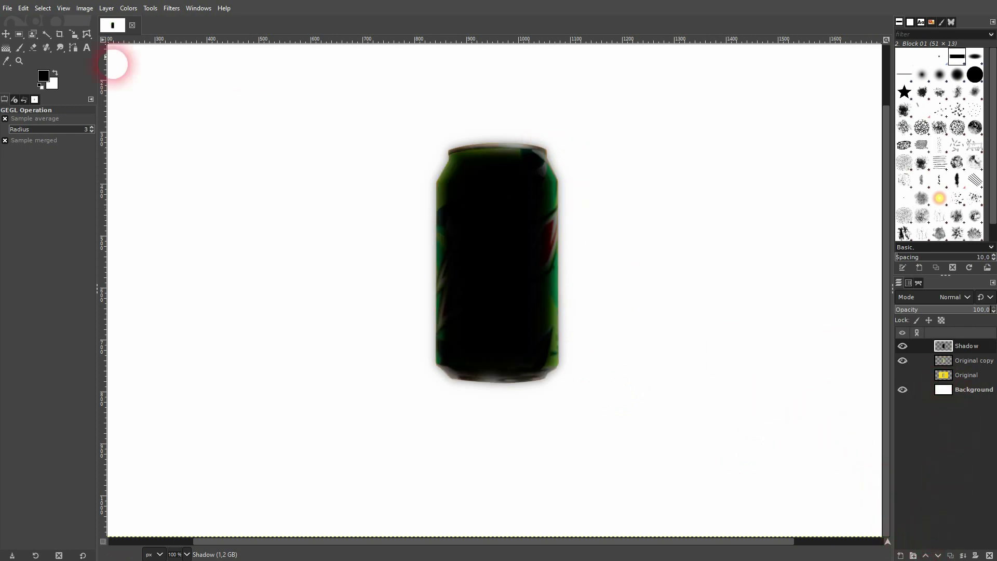
click(73, 36)
click(140, 113)
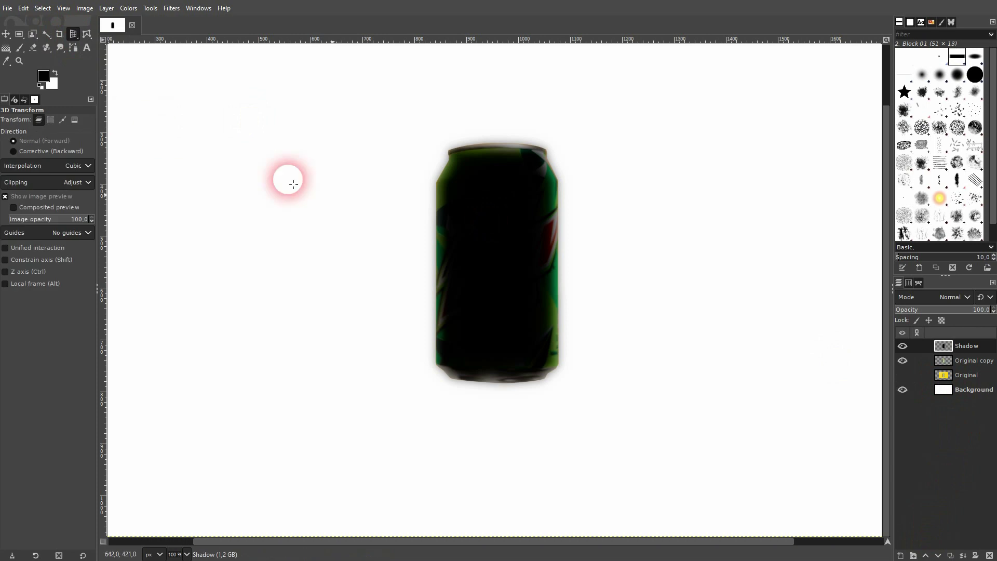
key(minus)
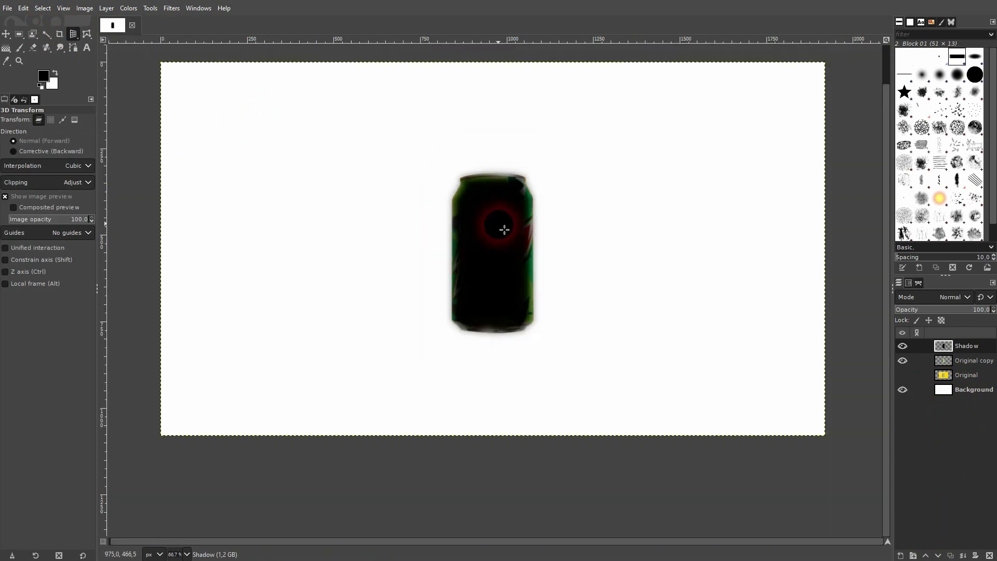
click(503, 229)
drag(513, 220, 473, 250)
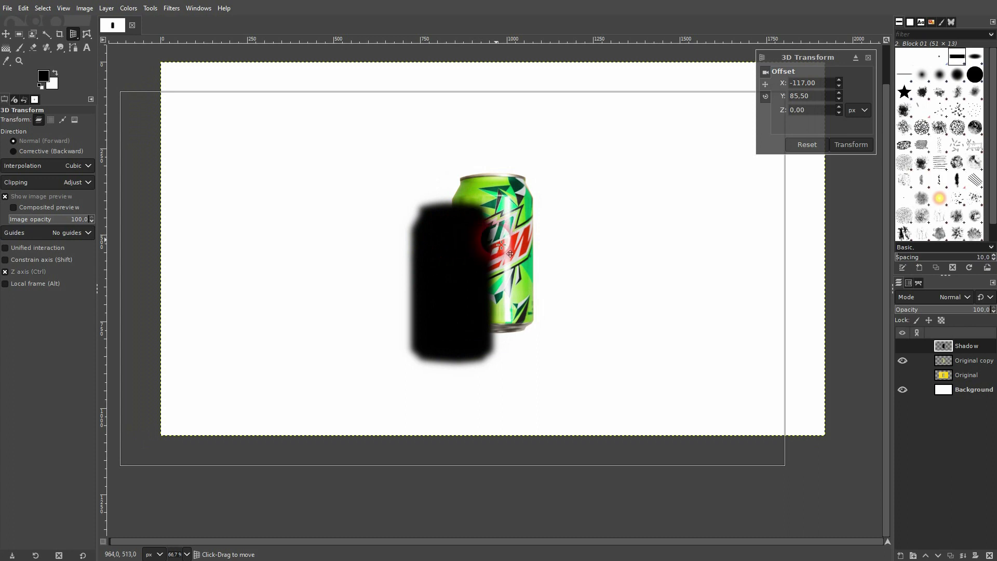
key(ctrl+z)
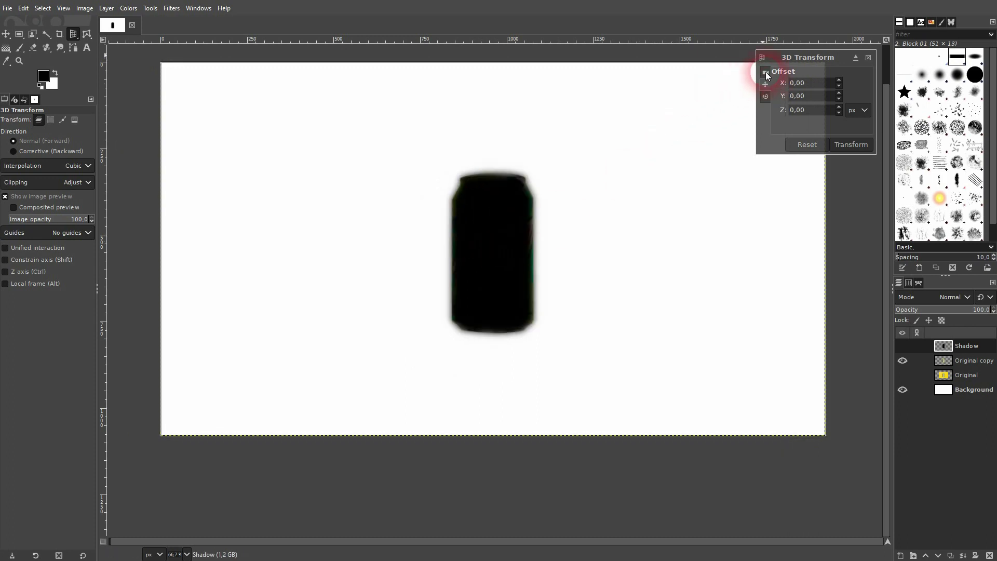
Step: Shift the camera's vanishing point and lower the field-of-view angle
click(765, 71)
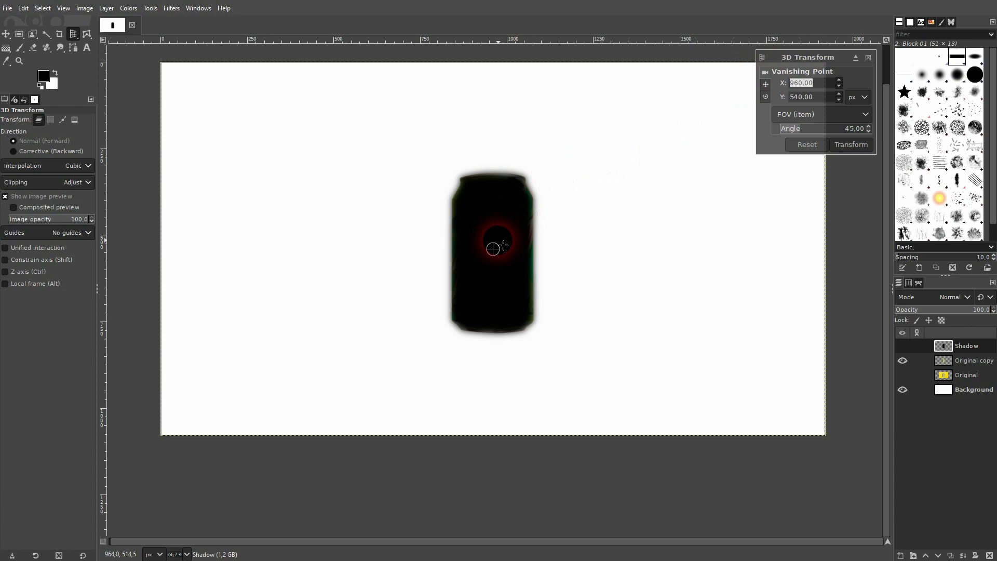
mouse_move(502, 252)
mouse_down()
mouse_move(512, 238)
mouse_move(502, 228)
mouse_move(493, 237)
mouse_up()
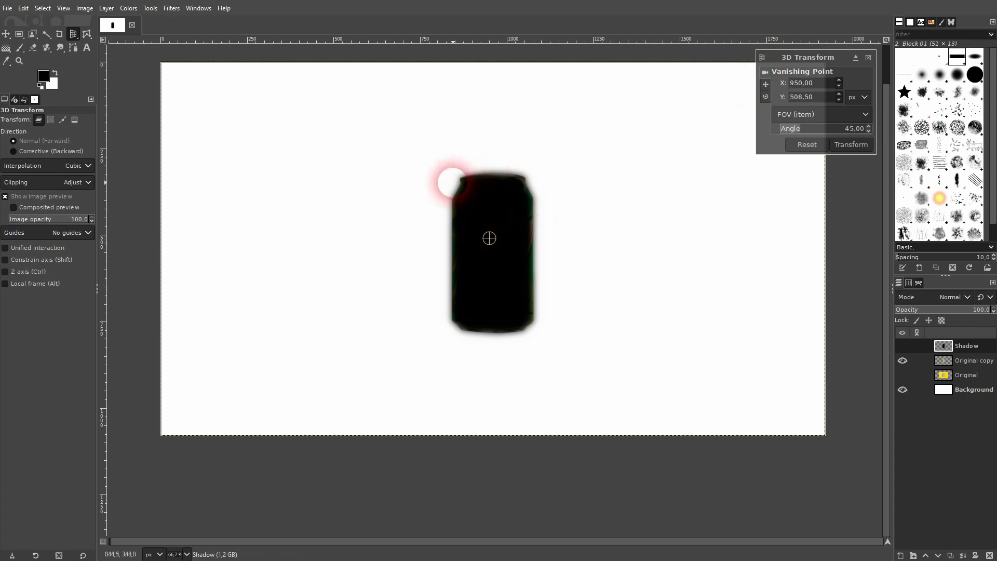
click(793, 128)
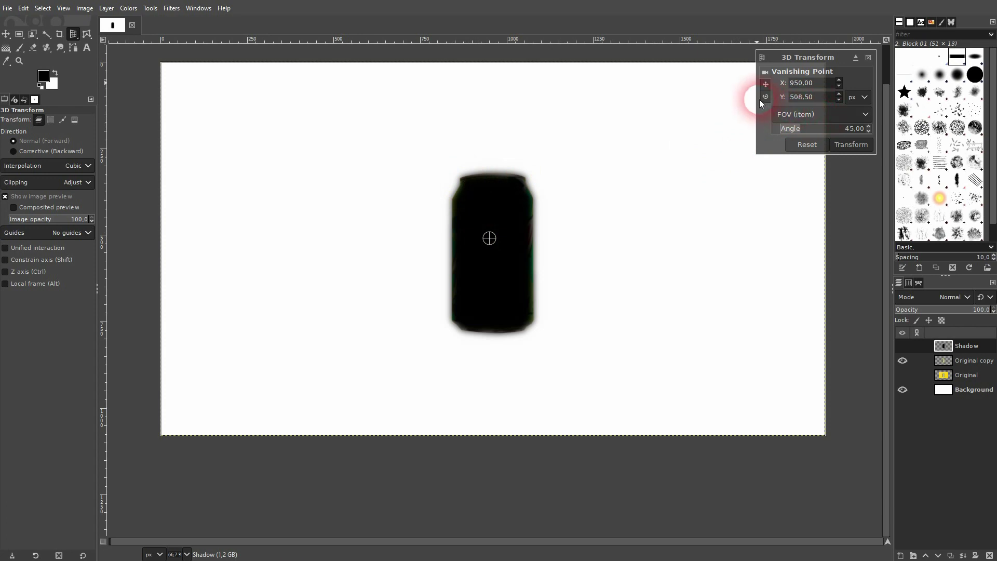
drag(840, 82, 840, 82)
click(818, 128)
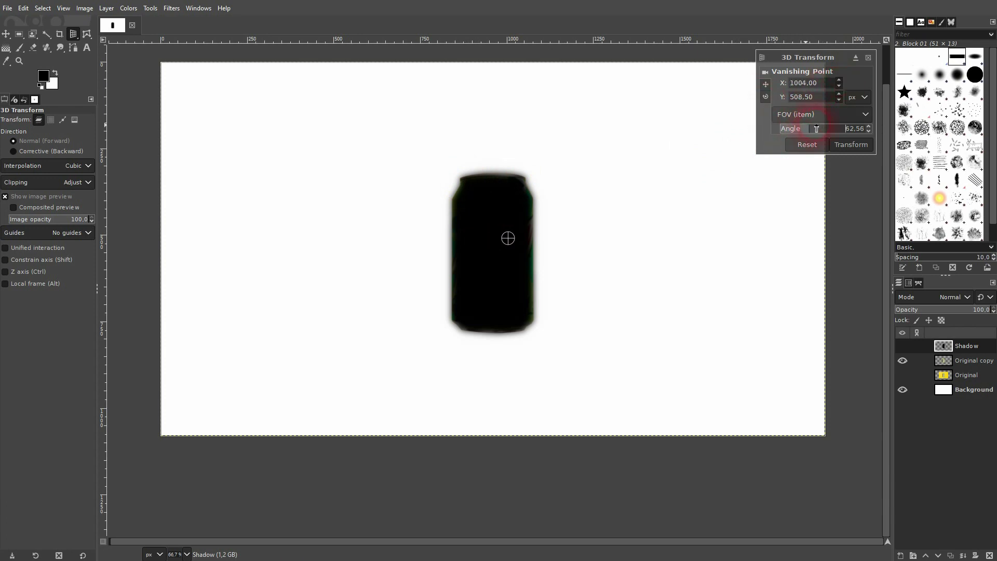
drag(828, 128, 823, 128)
Step: Rotate the shadow in 3D to roughly X 10.51, Y 38.36, Z 1.57
click(765, 97)
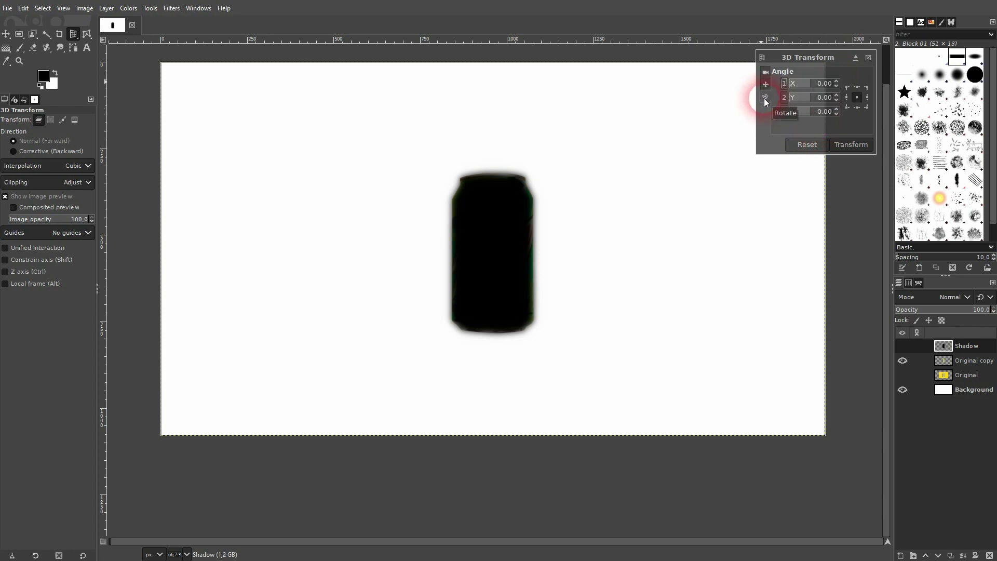
drag(808, 82, 816, 101)
drag(429, 242, 485, 244)
mouse_move(438, 164)
mouse_down()
mouse_move(426, 164)
mouse_move(447, 166)
mouse_move(436, 160)
mouse_up()
Step: Reposition the vanishing point, rotate slightly further, and change the field-of-view angle
click(765, 72)
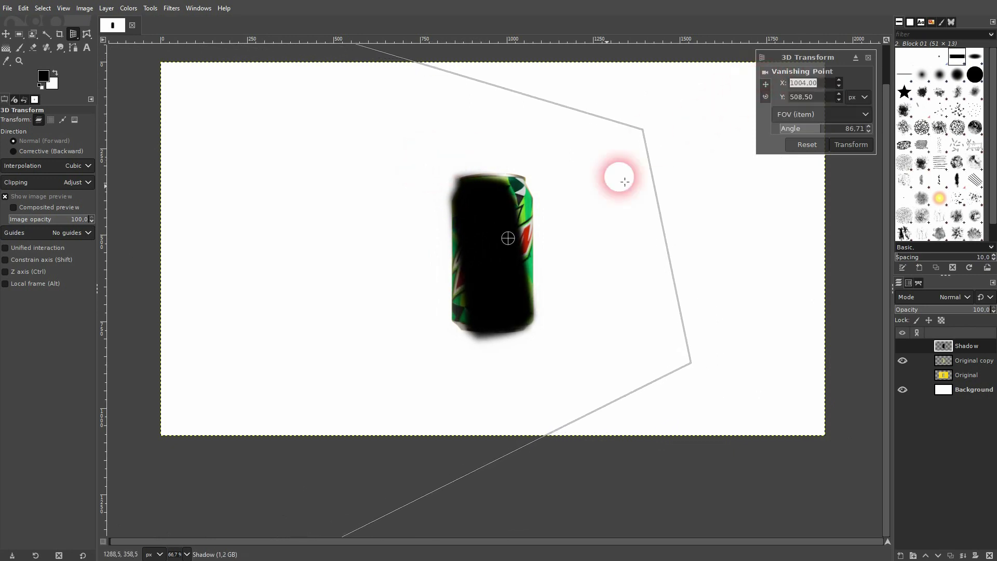
drag(511, 249, 506, 221)
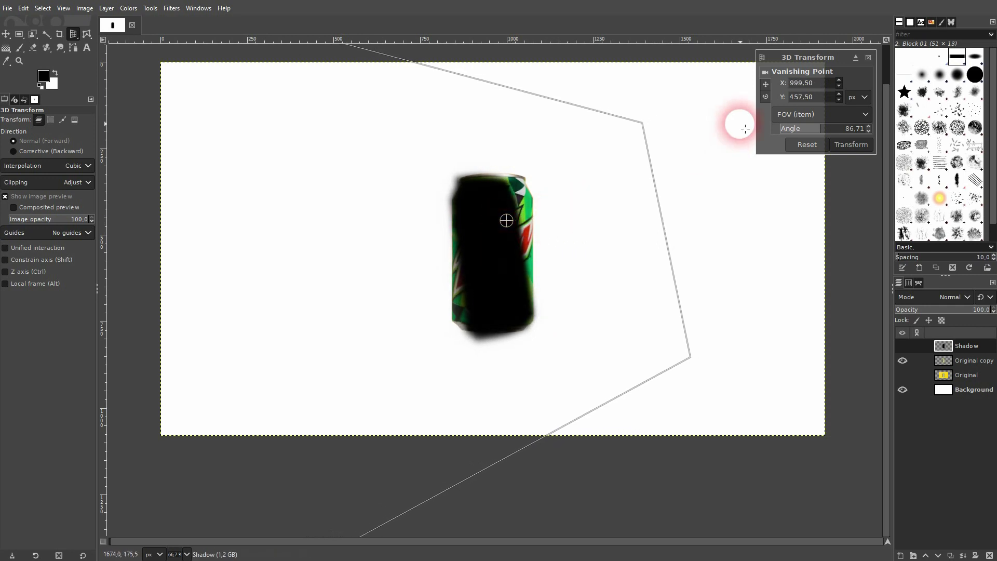
click(764, 97)
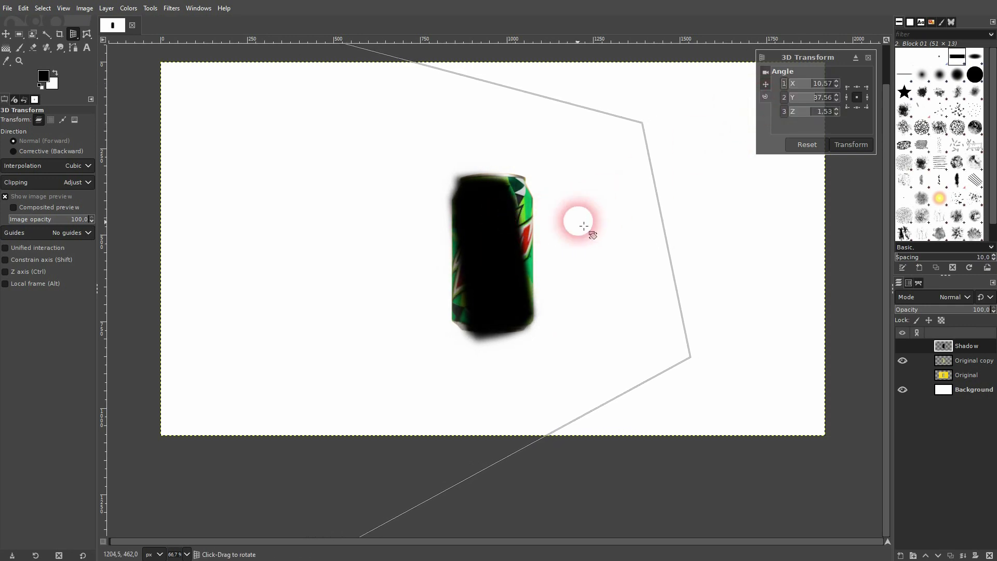
drag(528, 259, 533, 261)
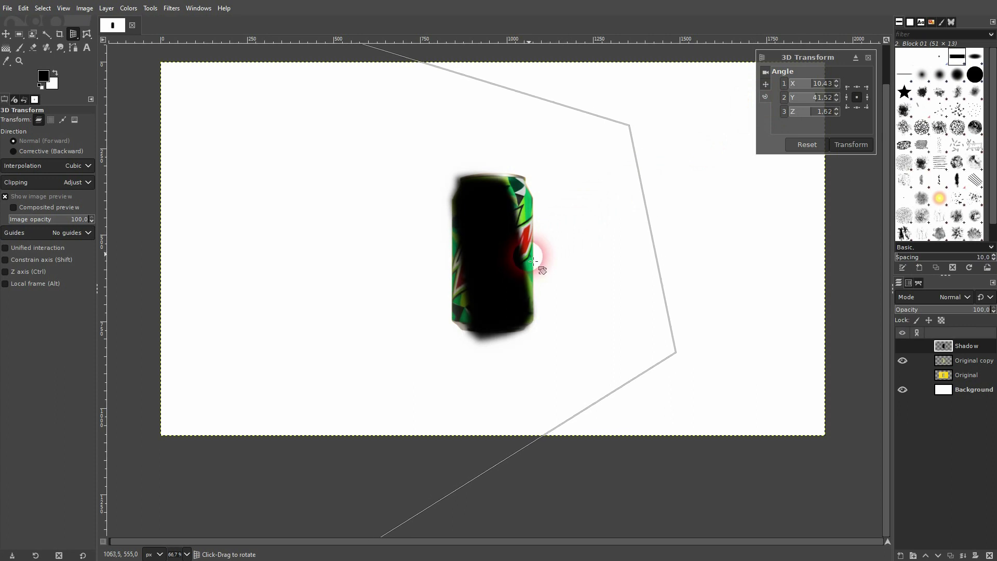
click(765, 73)
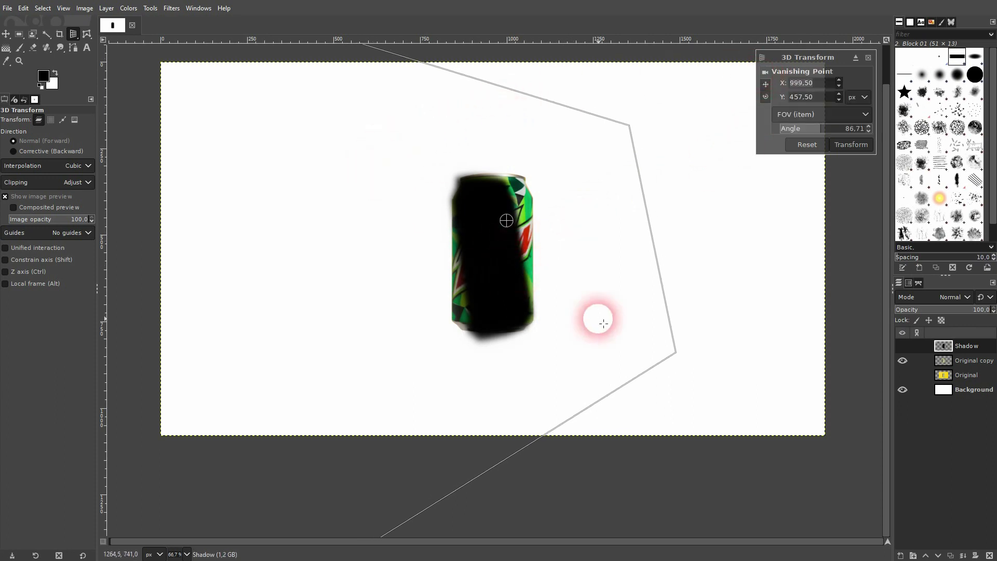
scroll(554, 310, down, 1)
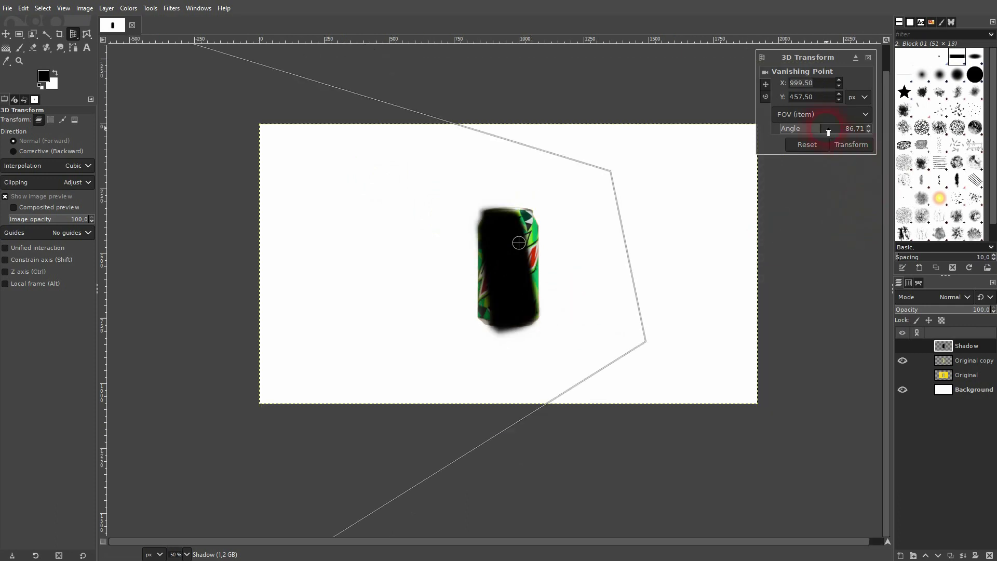
mouse_move(828, 133)
mouse_down()
mouse_move(869, 127)
mouse_move(785, 136)
mouse_move(815, 139)
mouse_up()
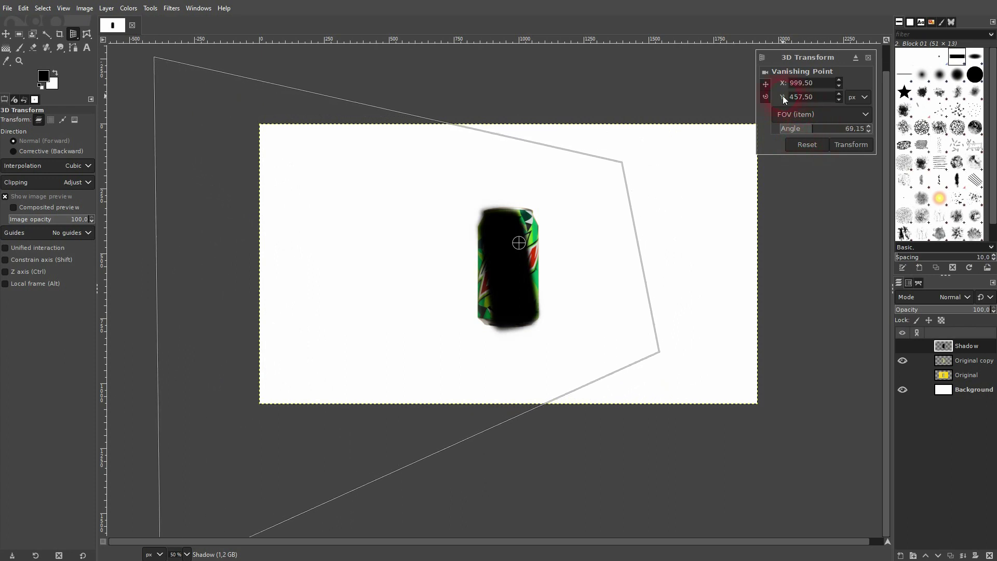
Step: Set the shadow's rotation angles to X 38.57 and Y 25.71
click(765, 95)
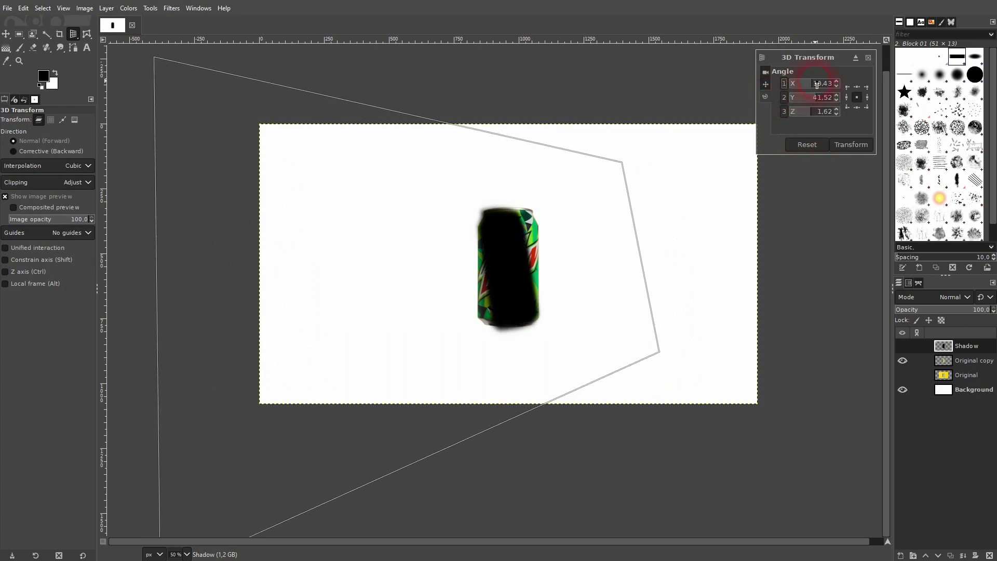
drag(817, 84, 817, 85)
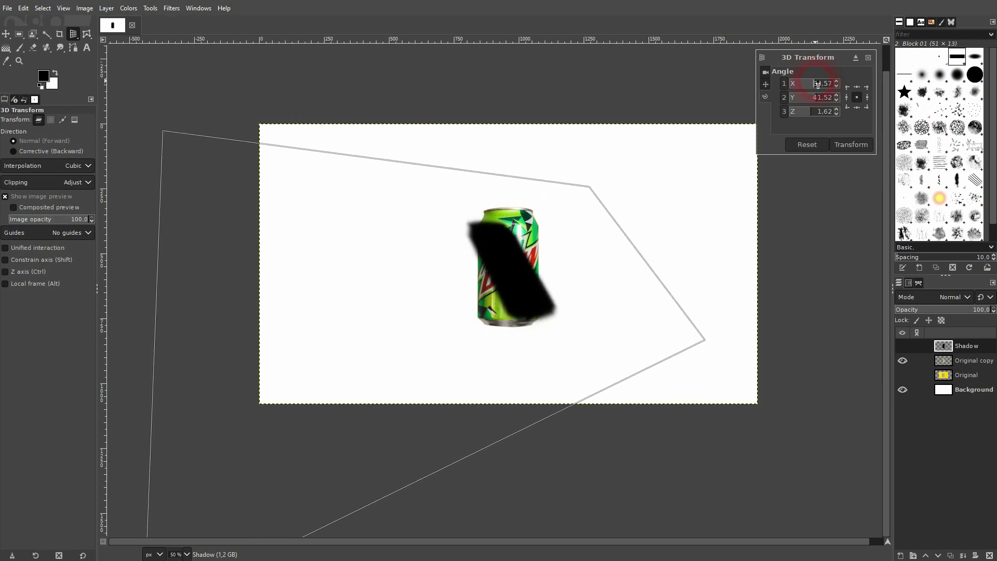
drag(815, 97, 813, 112)
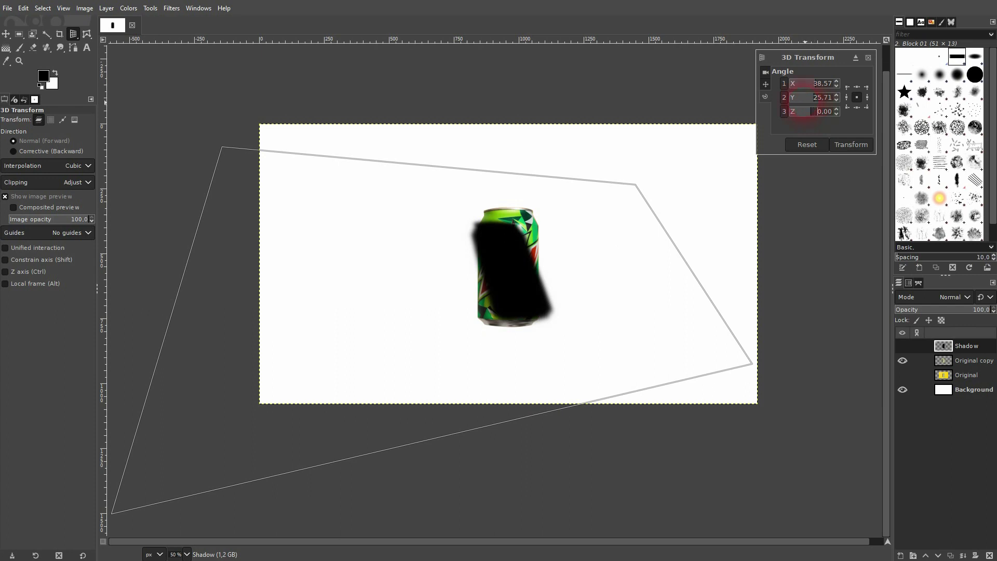
Step: In the Offset settings, drag the shadow left and down to meet the can's bottom
click(765, 84)
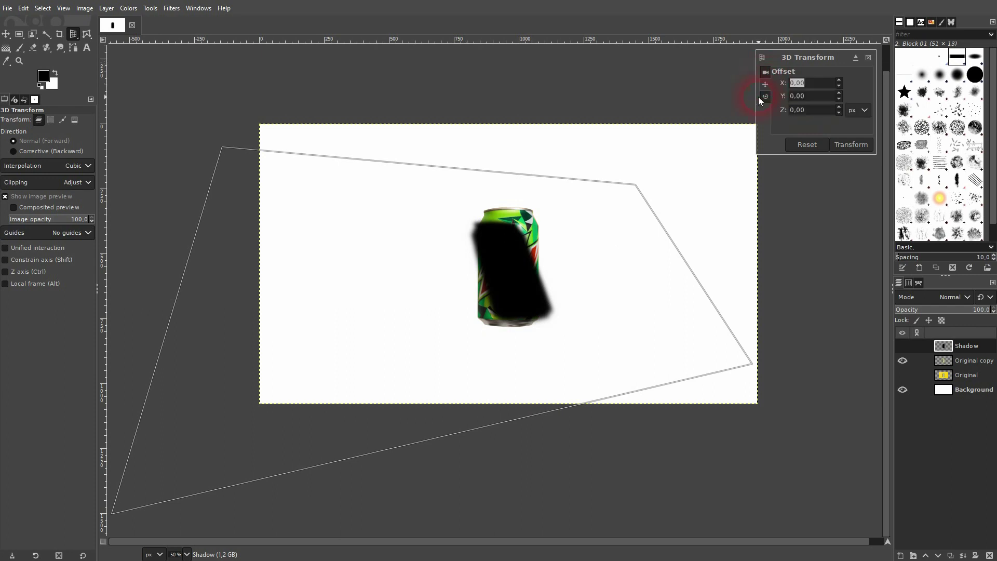
drag(516, 263, 503, 292)
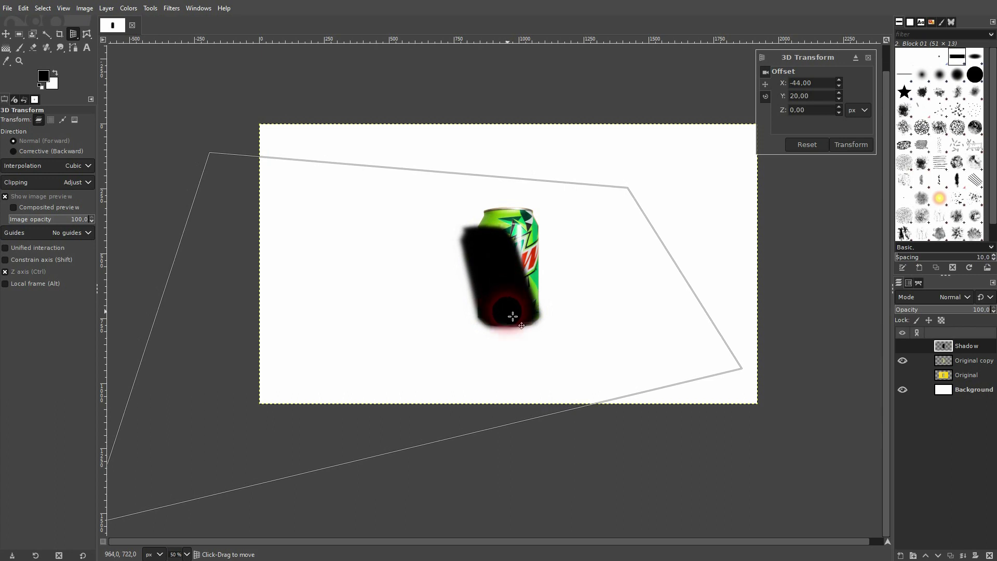
scroll(508, 318, up, 3)
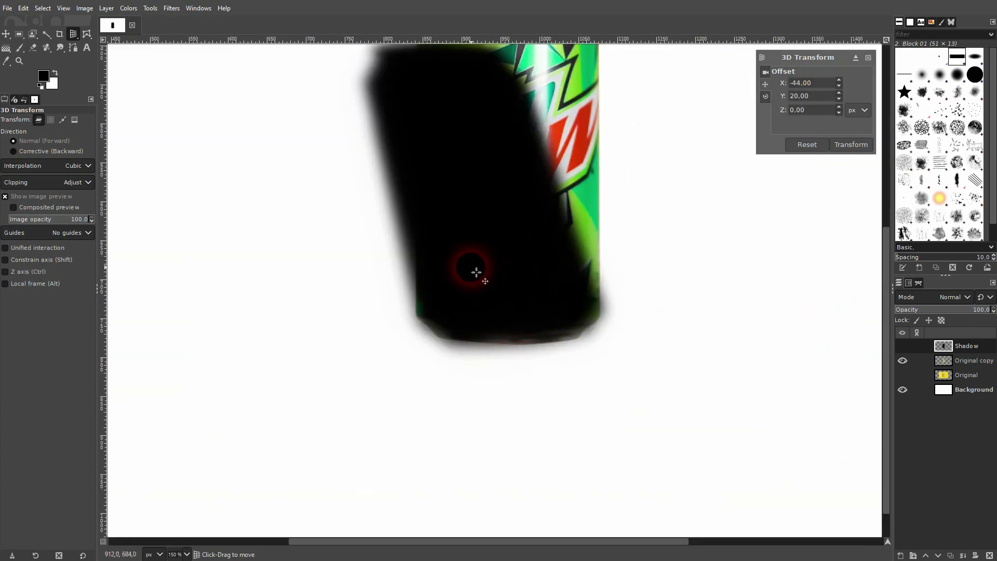
drag(472, 270, 475, 265)
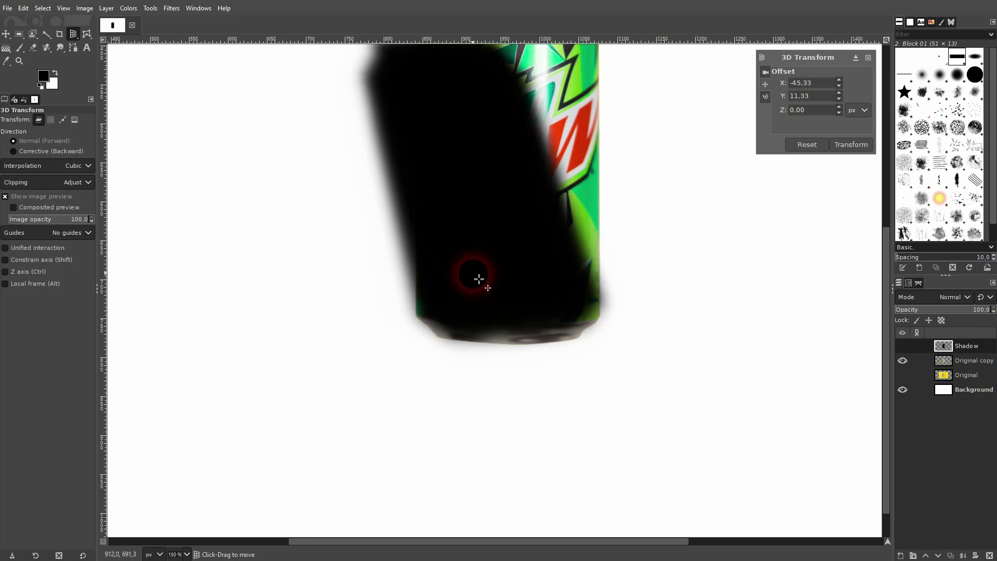
scroll(490, 280, down, 2)
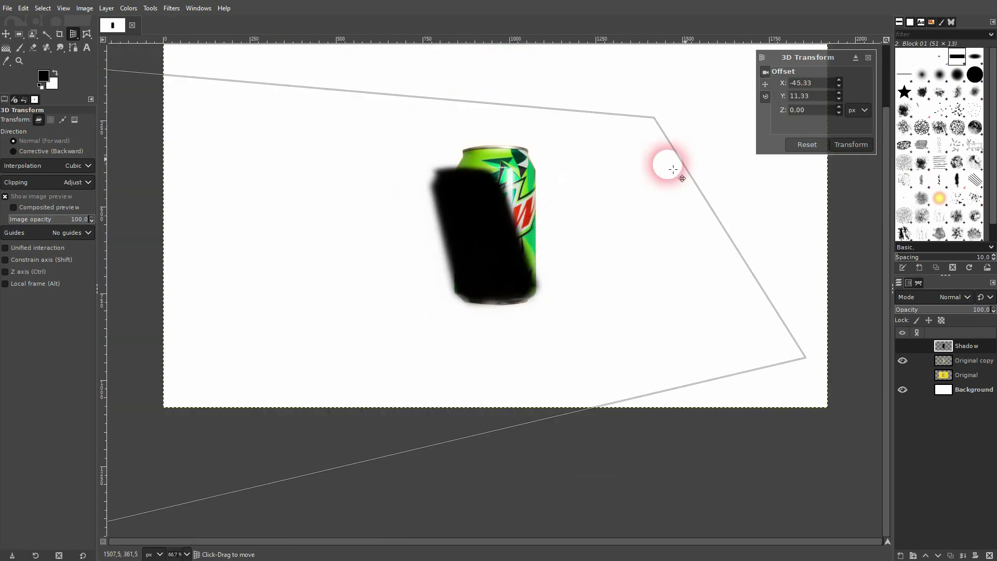
Step: Tilt the shadow to X 55.71, set offset -81.33, 59.33, and apply the 3D transform
click(765, 95)
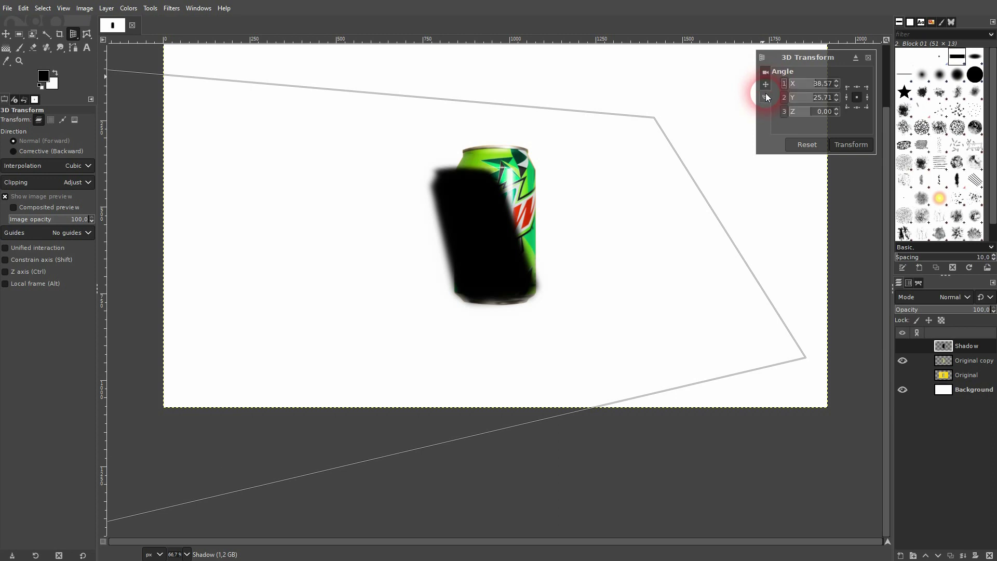
drag(819, 85, 819, 85)
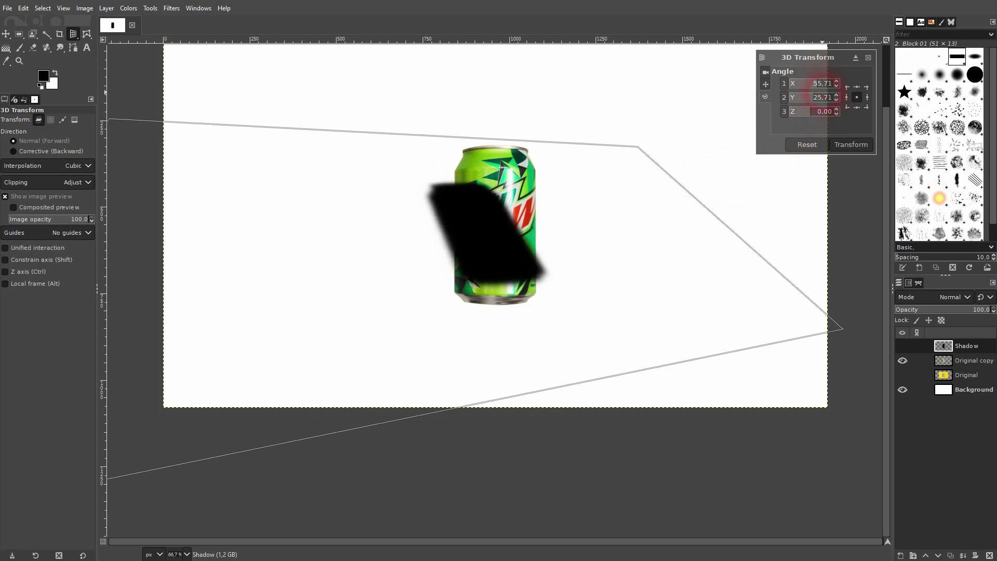
drag(815, 100, 817, 99)
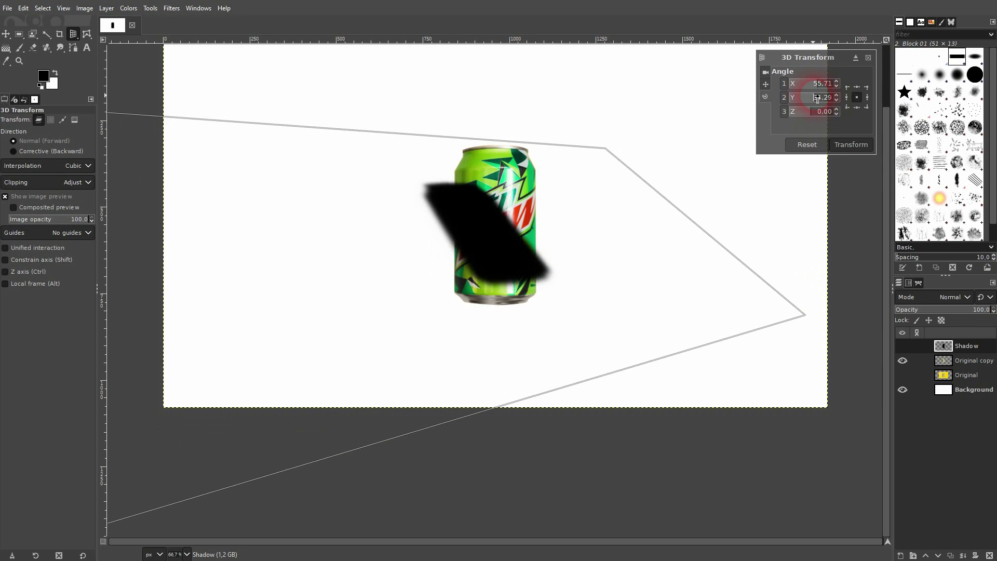
click(766, 84)
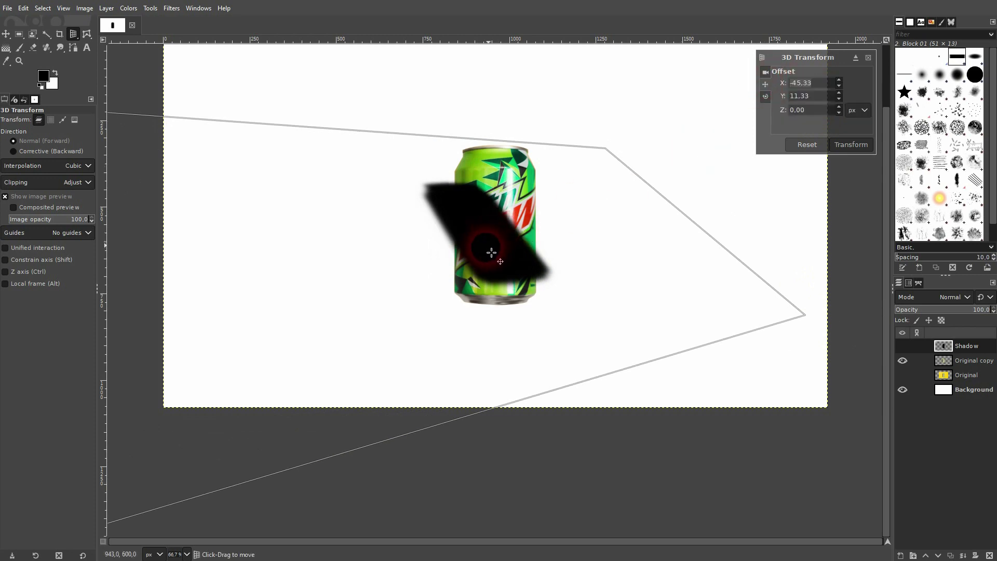
drag(491, 253, 483, 263)
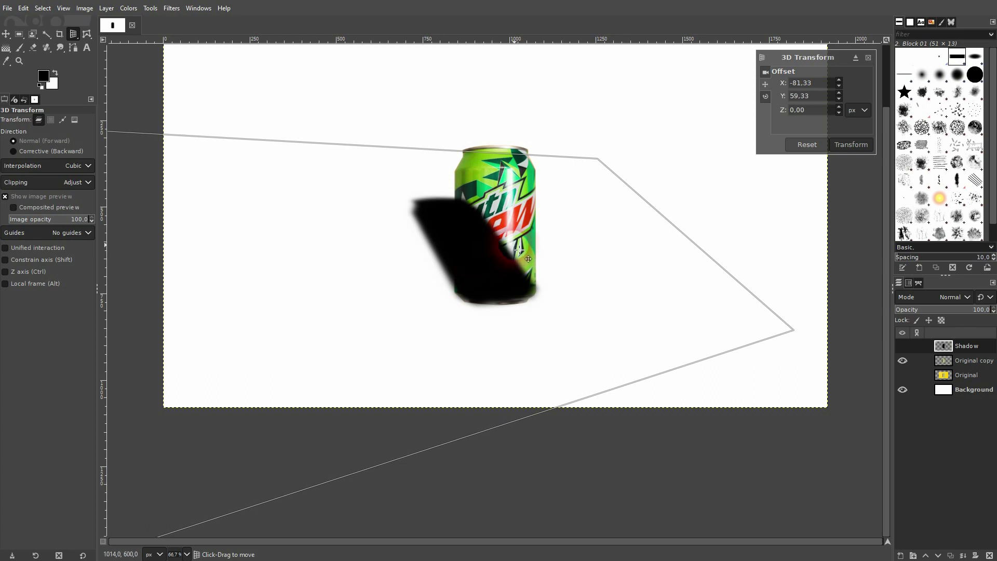
click(855, 148)
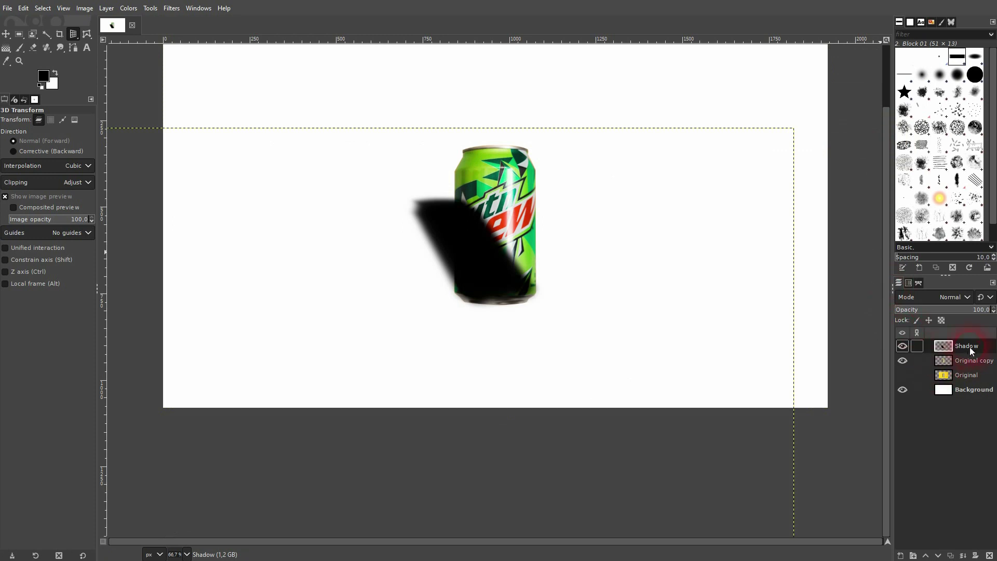
Step: Lower the Shadow layer beneath 'Original copy' and bring up the Shadow layer's options
click(939, 556)
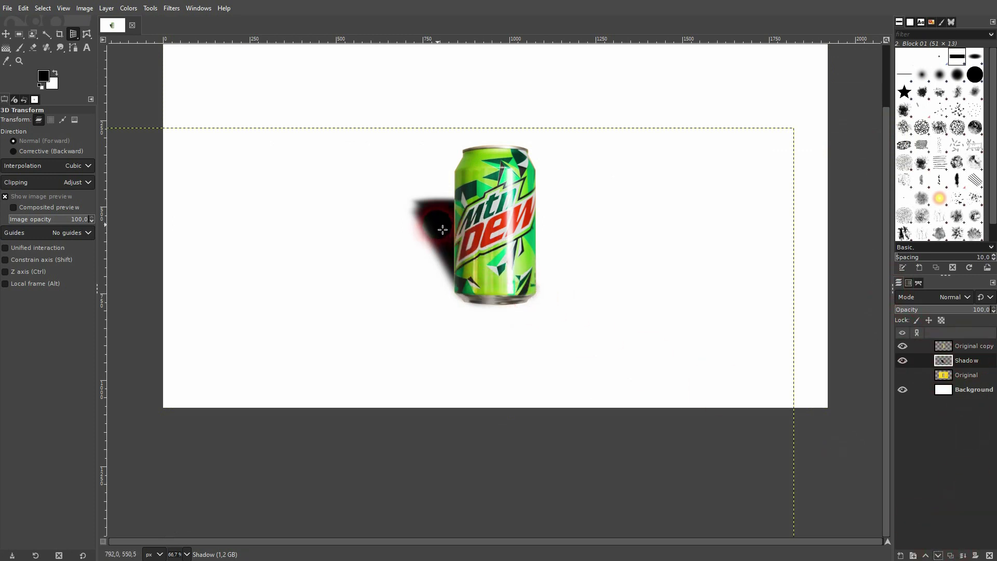
mouse_move(424, 204)
mouse_down()
mouse_move(446, 236)
mouse_move(421, 205)
mouse_move(426, 239)
mouse_move(441, 233)
mouse_up()
click(973, 414)
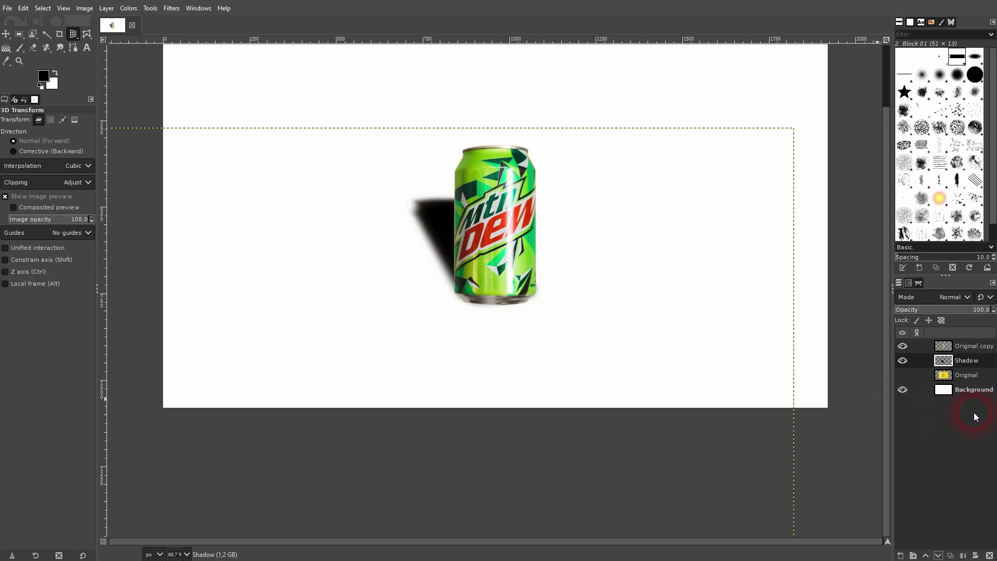
right_click(966, 361)
Step: Add a White (full opacity) mask to the Shadow layer and select the mask for editing
click(890, 186)
click(847, 158)
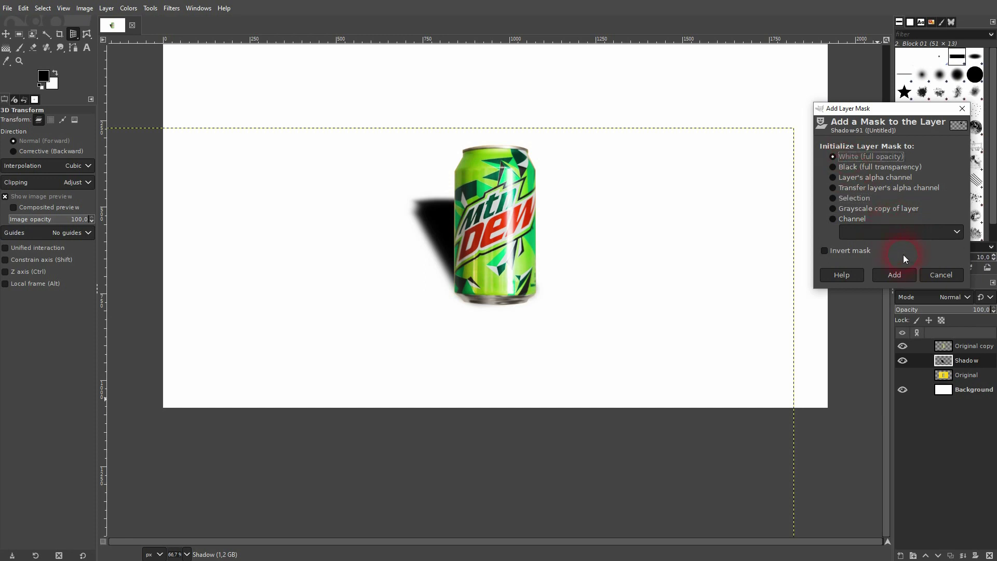
click(894, 275)
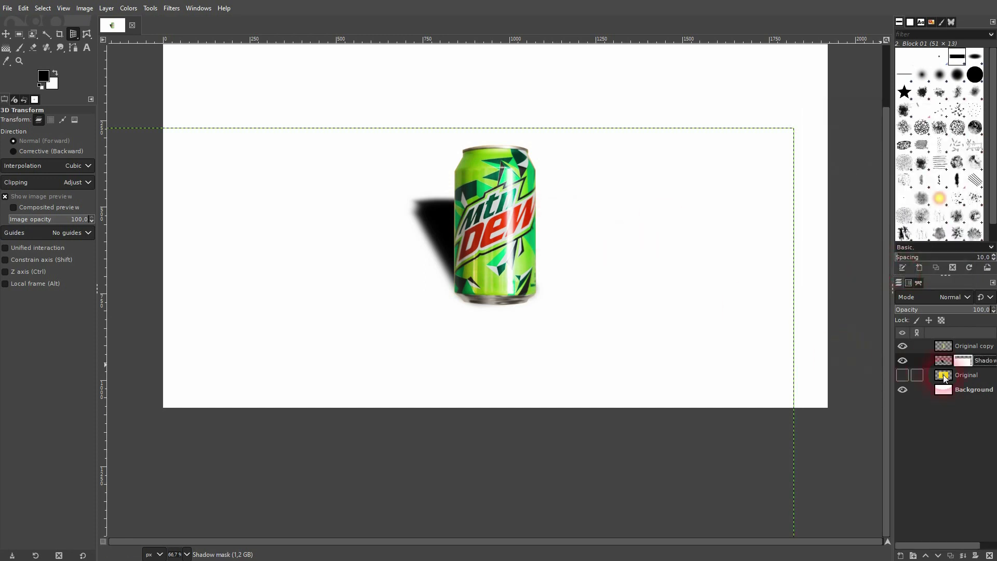
click(967, 365)
Step: Draw an FG to Transparent gradient on the Shadow mask toward the can's bottom
click(6, 48)
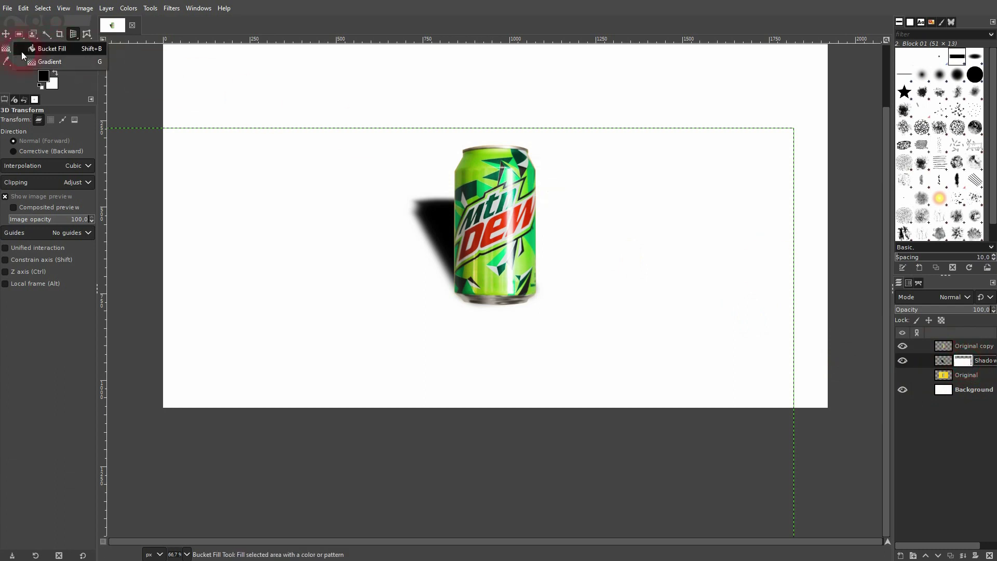
click(39, 62)
click(20, 152)
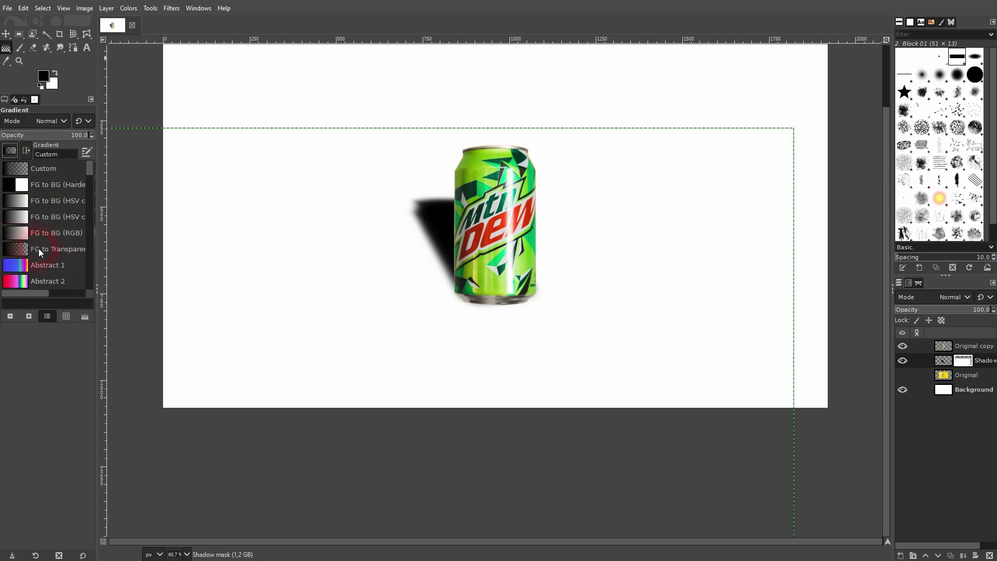
click(20, 248)
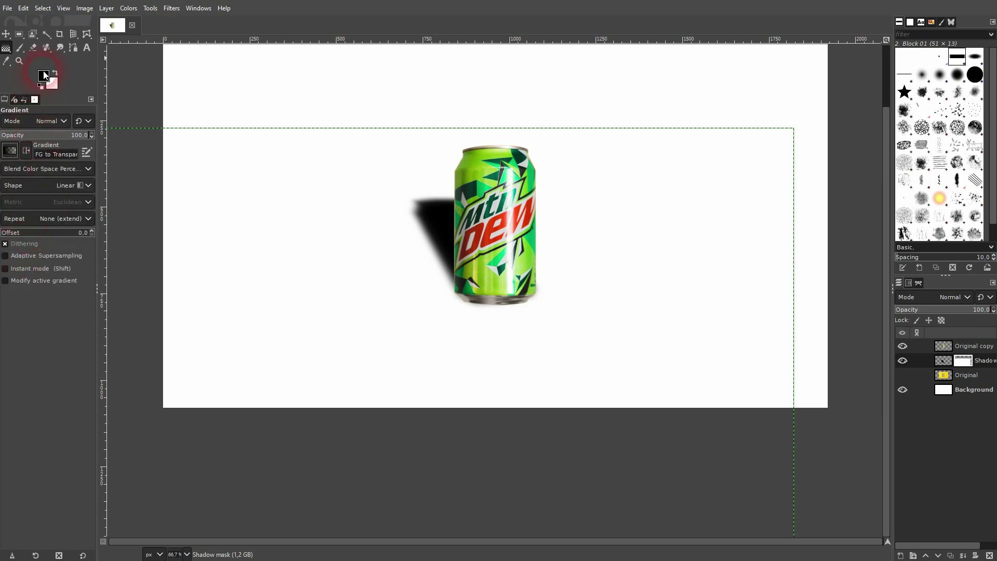
drag(407, 151, 517, 309)
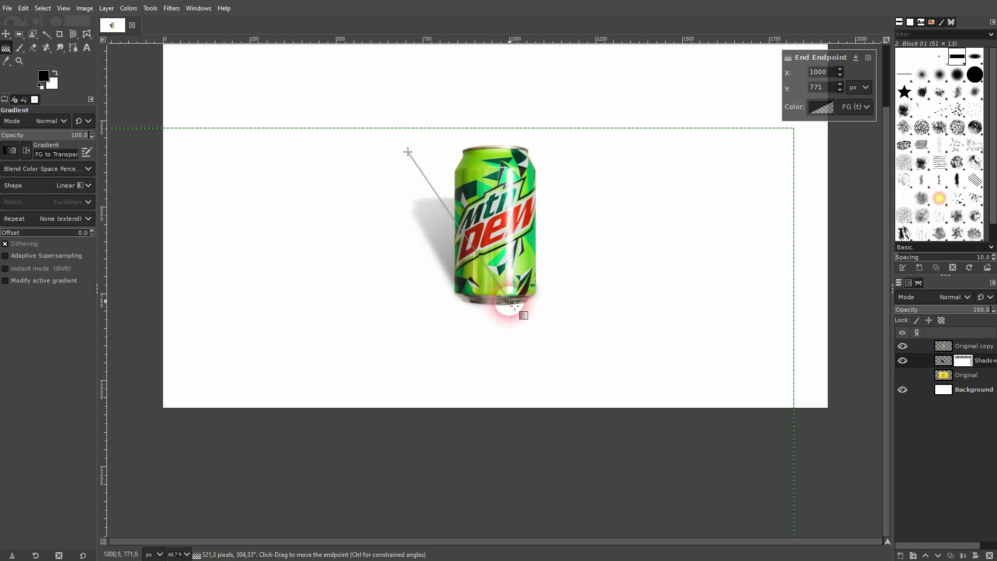
Step: Adjust the gradient's start, midpoint and end so the shadow fades toward its upper-left end
mouse_move(407, 151)
mouse_down()
mouse_move(421, 169)
mouse_move(412, 138)
mouse_up()
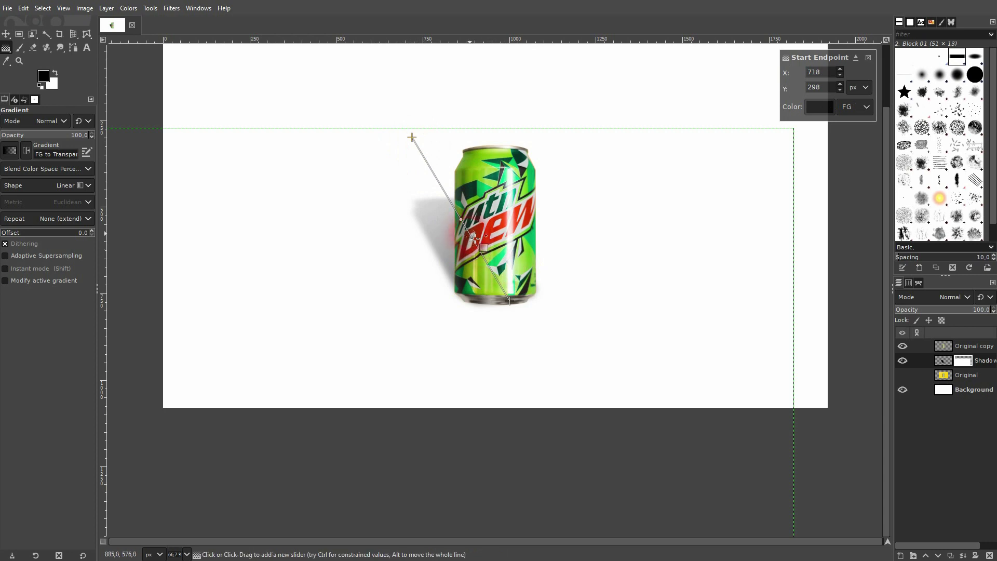
drag(461, 219, 418, 151)
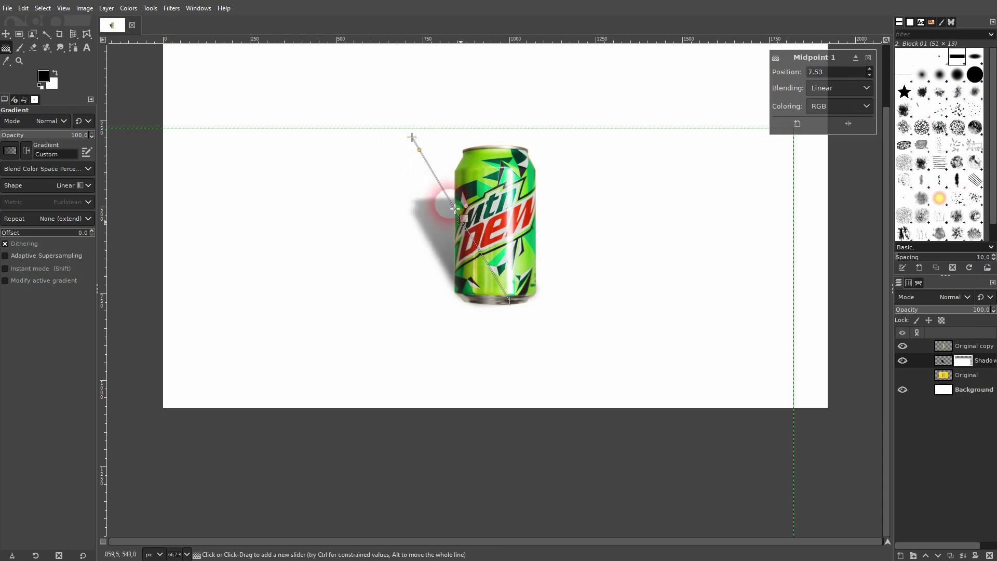
drag(510, 300, 492, 272)
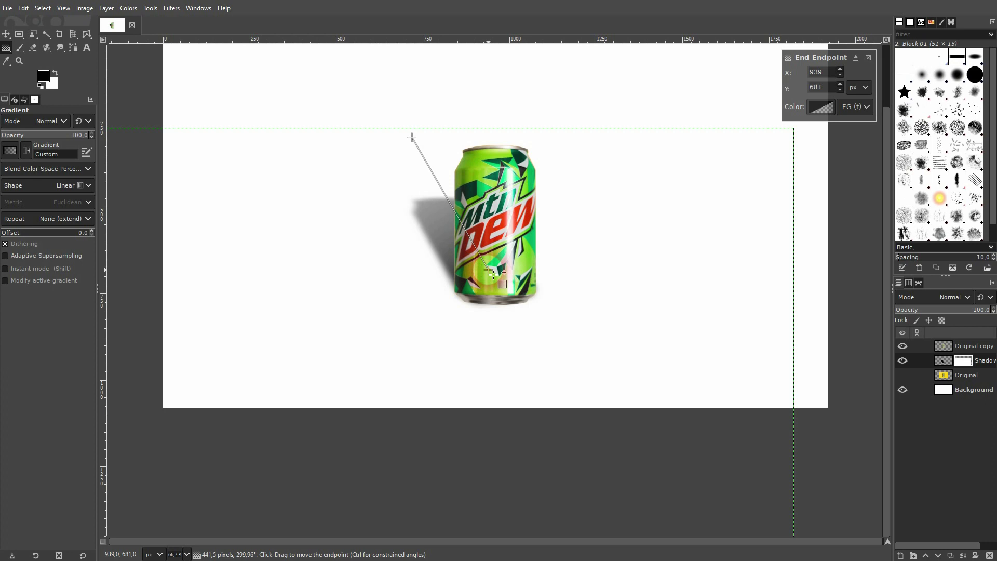
drag(411, 137, 397, 119)
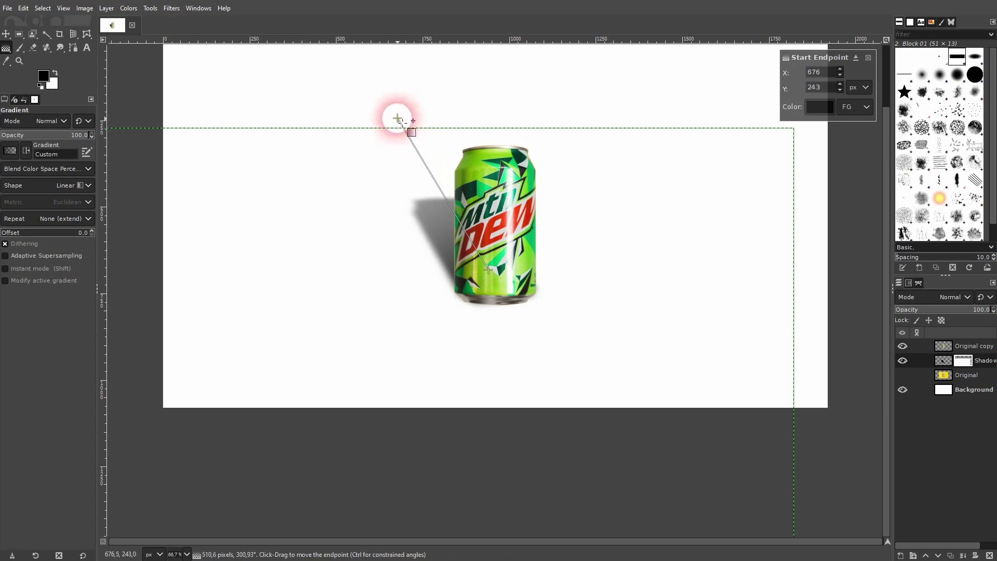
click(410, 135)
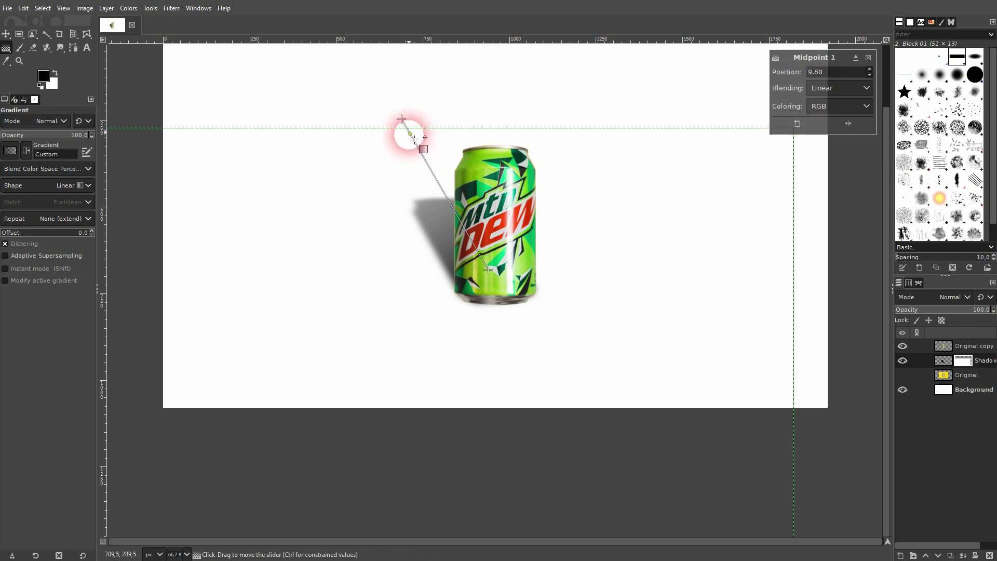
mouse_move(414, 139)
mouse_down()
mouse_move(420, 149)
mouse_move(414, 139)
mouse_up()
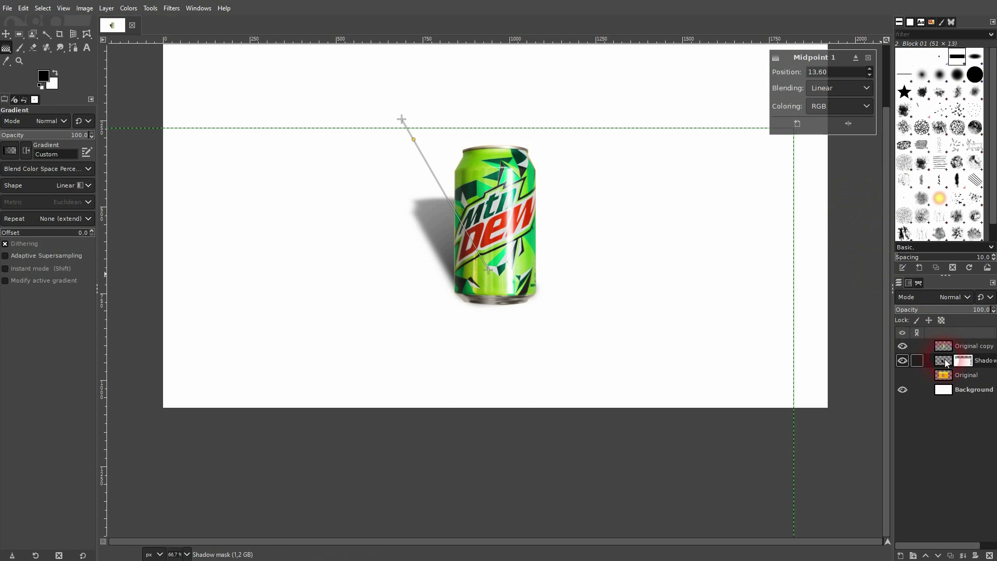
click(944, 362)
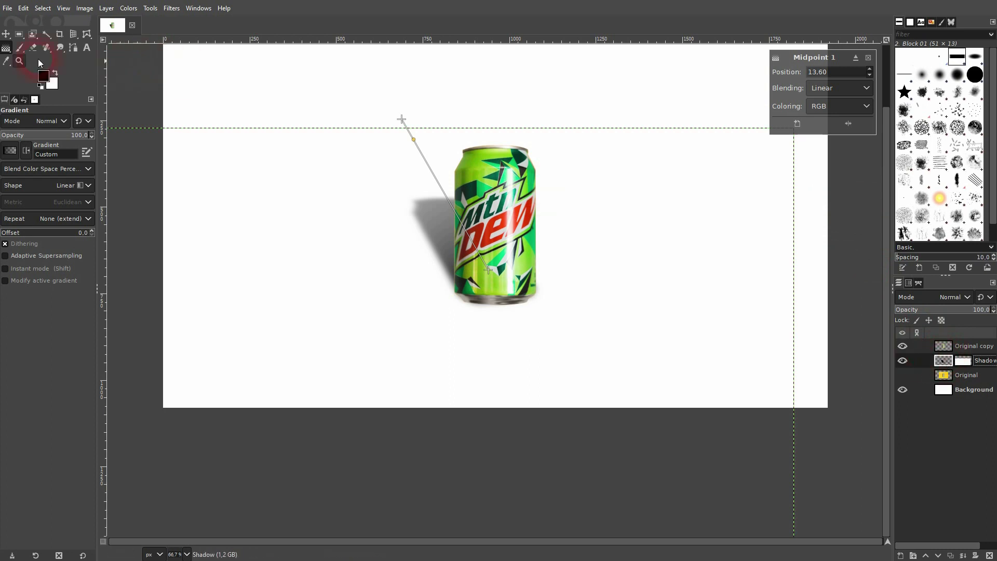
Step: Commit the gradient, apply the Shadow layer mask permanently, and bring up Filters > Blur
click(6, 34)
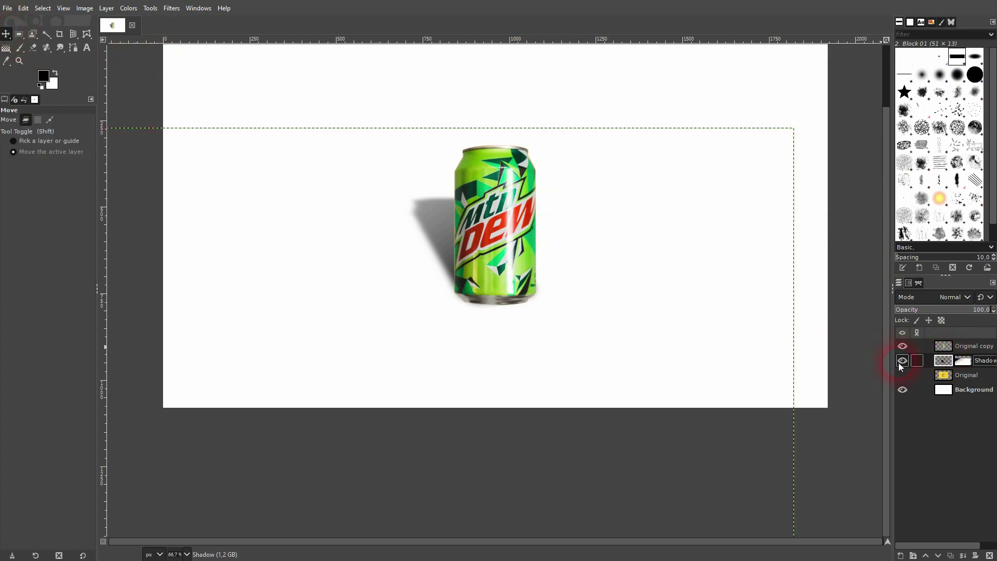
right_click(946, 361)
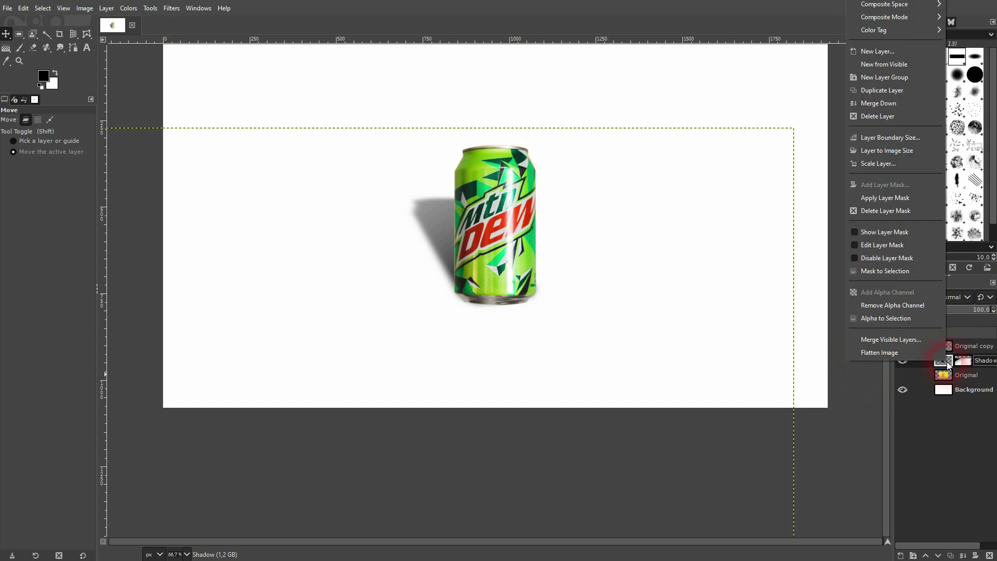
click(880, 198)
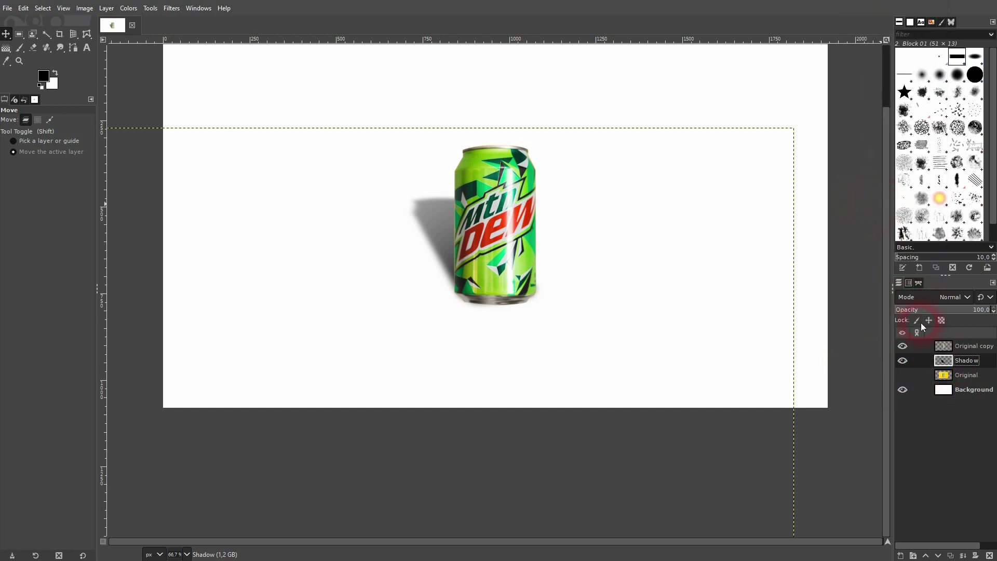
click(943, 366)
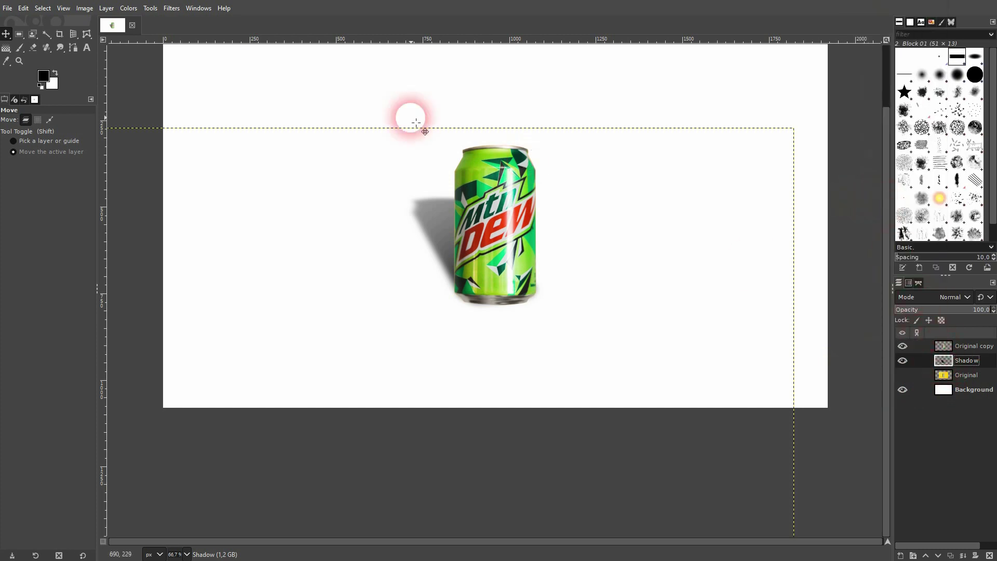
click(171, 9)
click(232, 84)
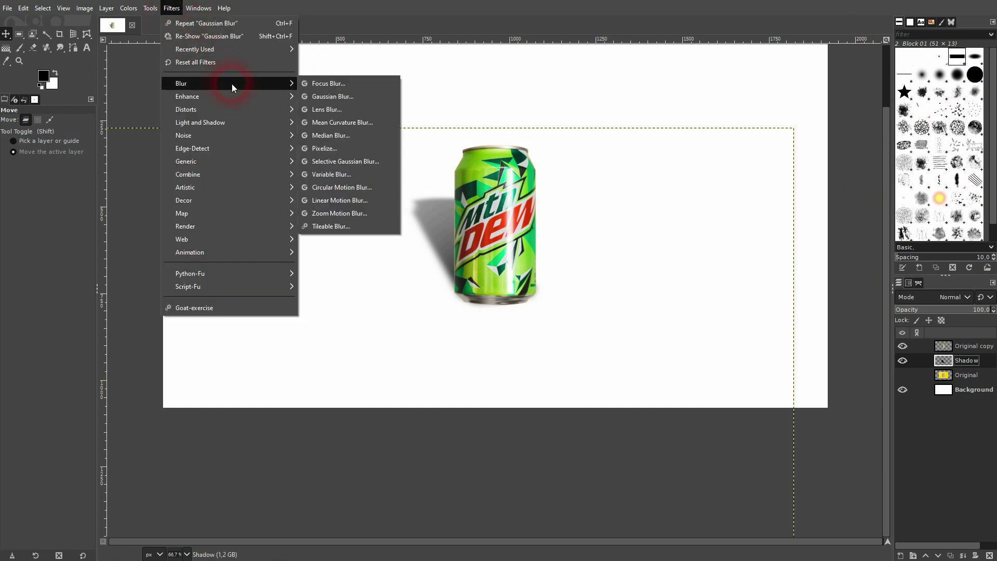
Step: Start Focus Blur and centre a round focus area on the can
click(320, 83)
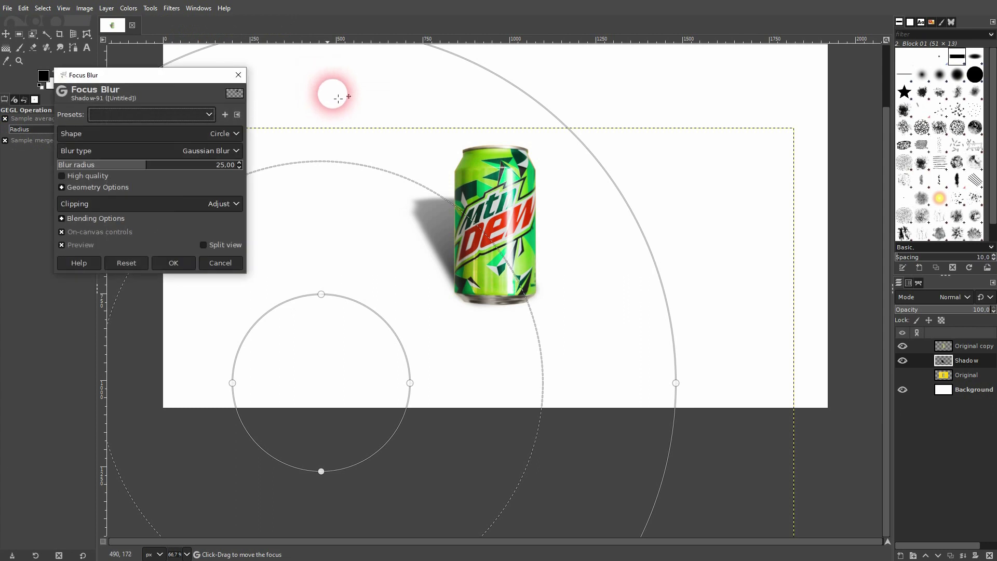
click(321, 389)
drag(321, 389, 496, 248)
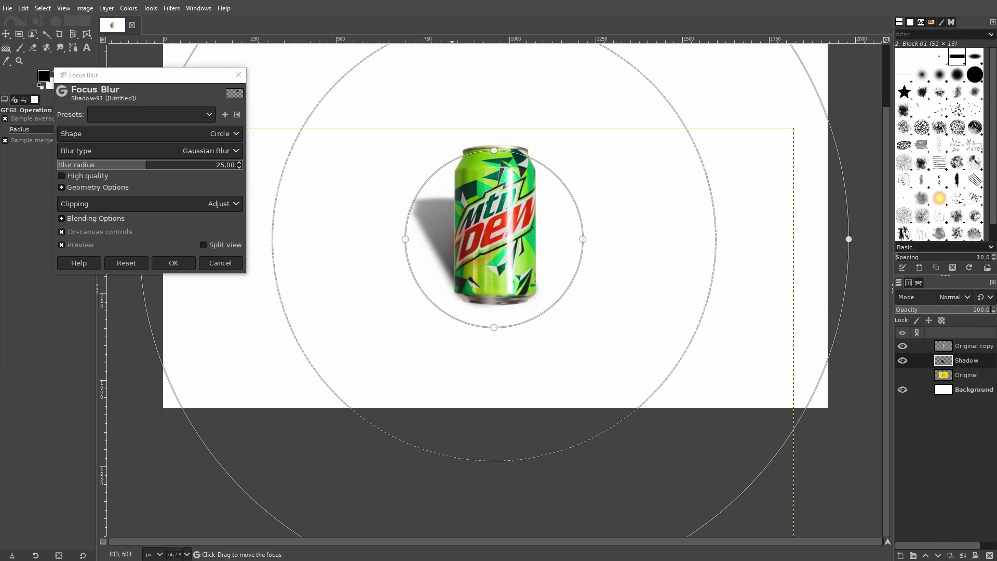
mouse_move(133, 166)
mouse_down()
mouse_move(145, 163)
mouse_move(68, 165)
mouse_move(190, 166)
mouse_move(127, 165)
mouse_up()
click(494, 150)
drag(494, 150, 494, 187)
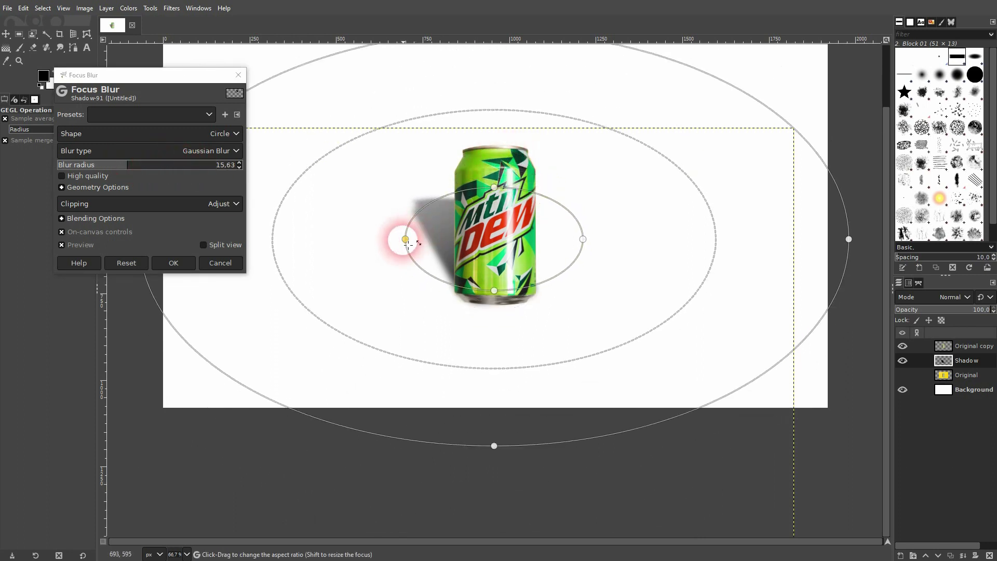
drag(405, 239, 453, 249)
drag(501, 200, 501, 279)
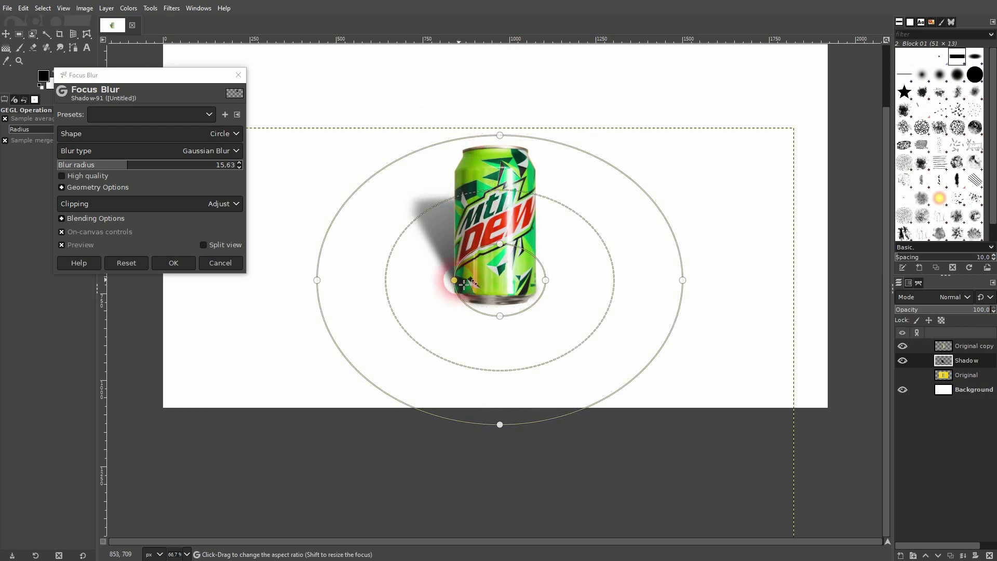
drag(455, 280, 464, 280)
Step: Set the focus blur radius to 30.19 and apply it to the shadow
click(170, 194)
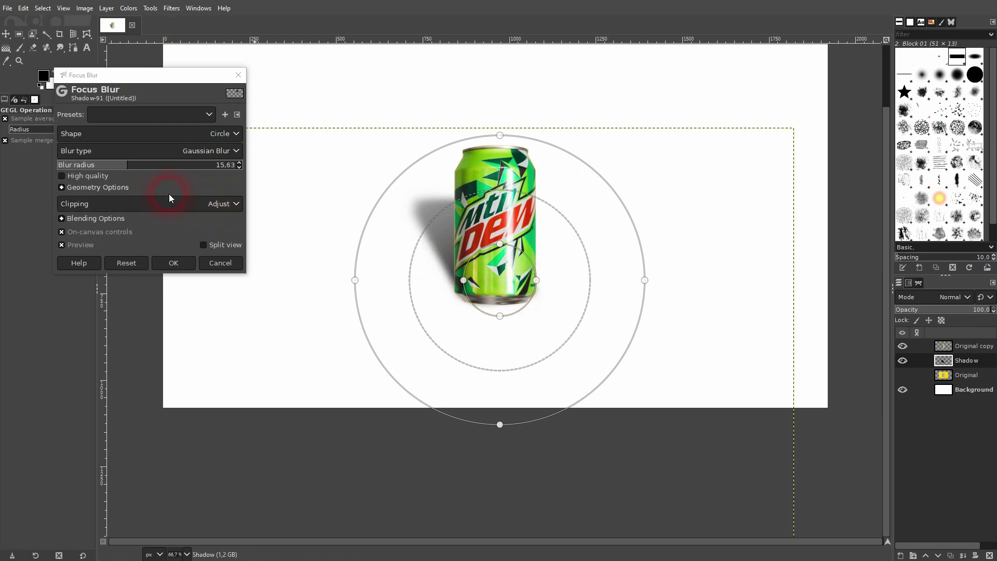
drag(125, 167, 189, 168)
click(300, 223)
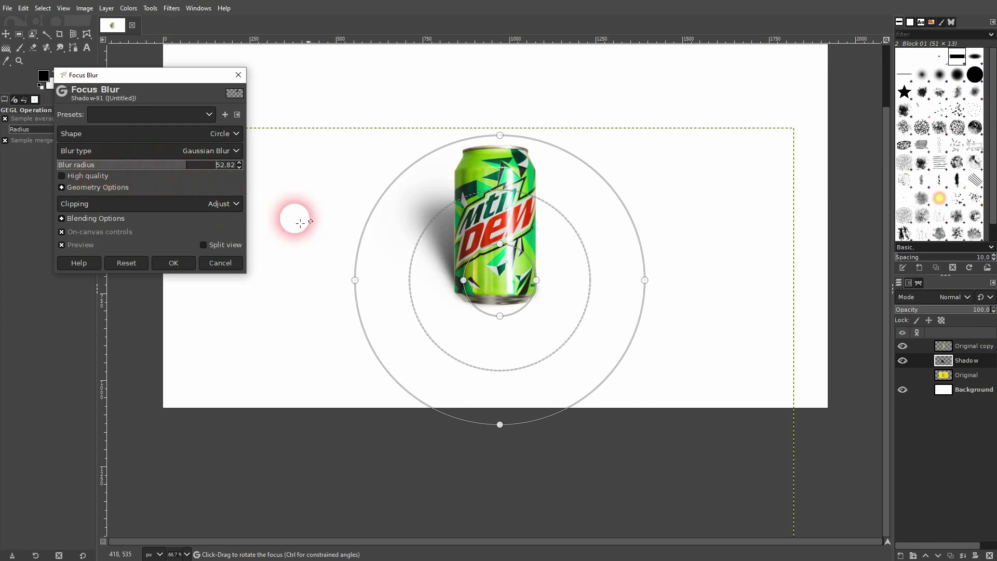
click(131, 170)
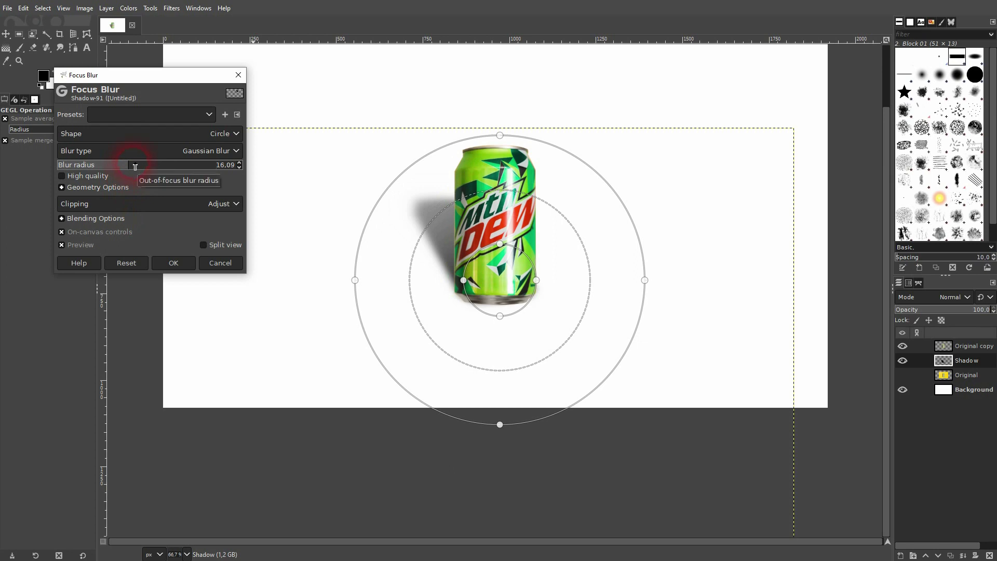
click(144, 166)
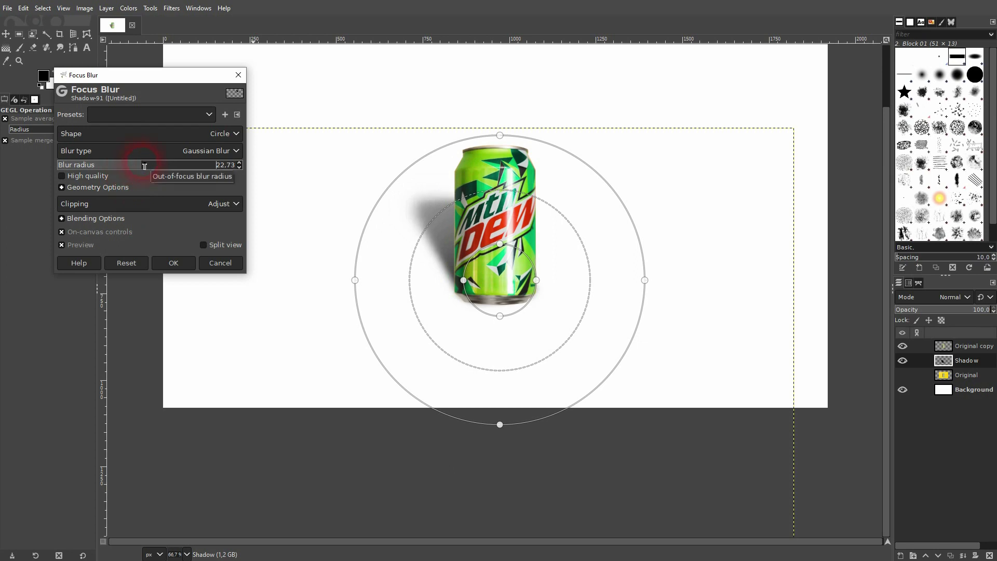
click(157, 167)
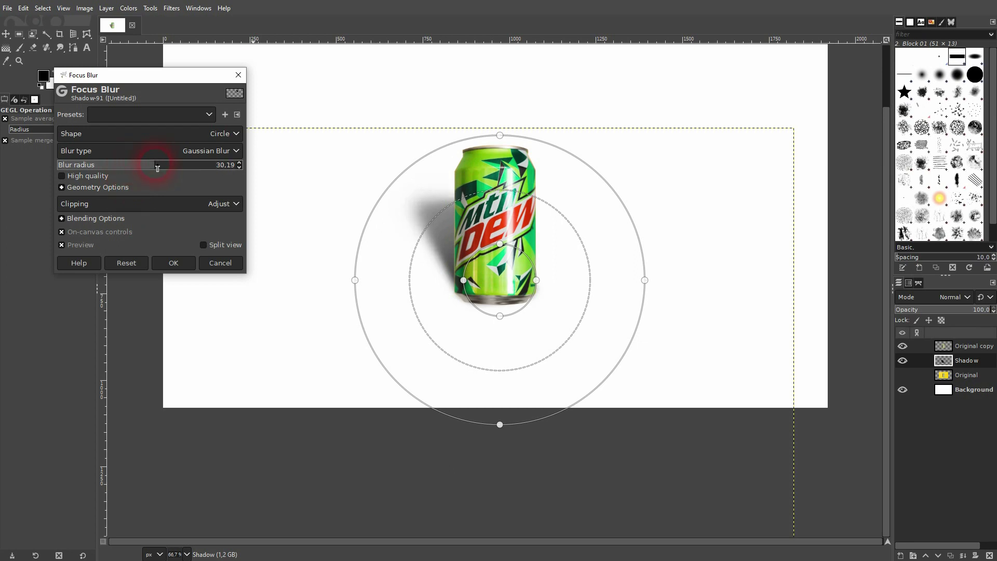
click(173, 263)
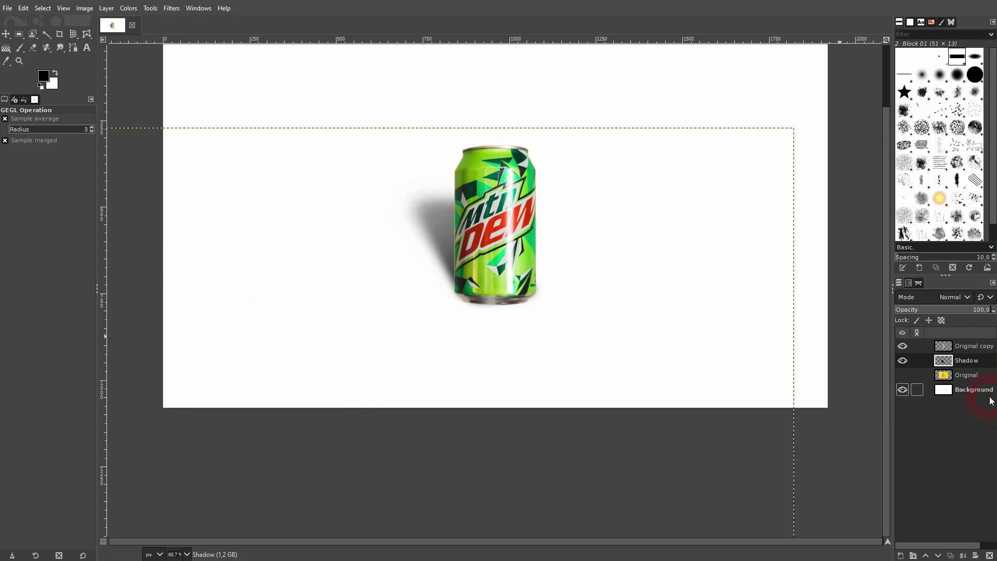
Step: Select the Background layer and set the foreground colour to red (ff0000)
click(973, 390)
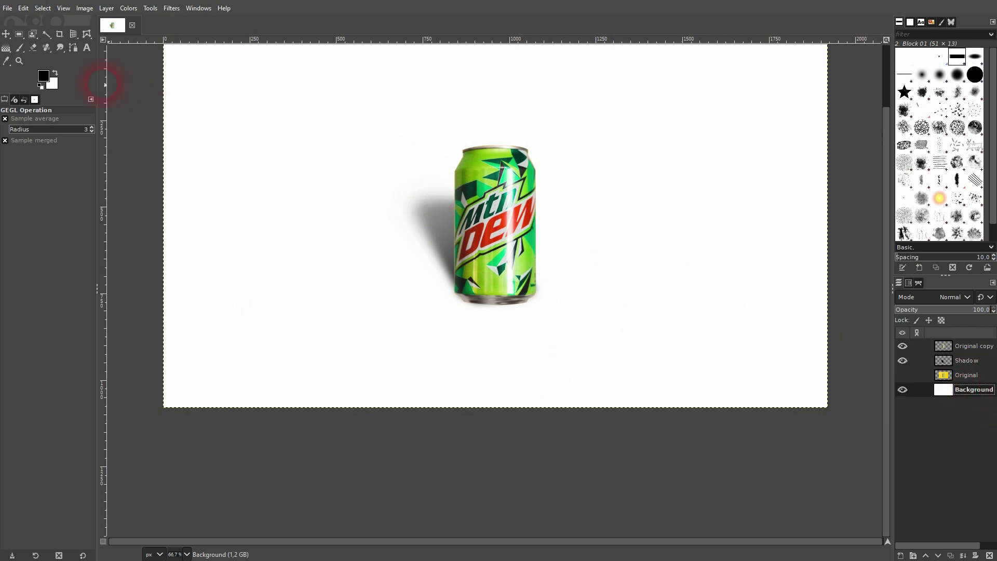
click(45, 79)
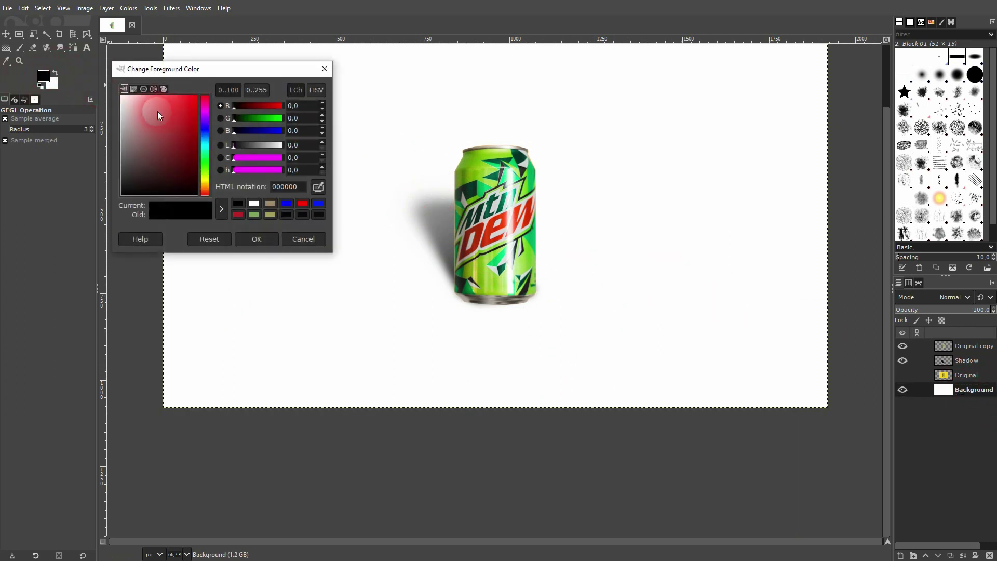
drag(194, 97, 210, 92)
click(257, 239)
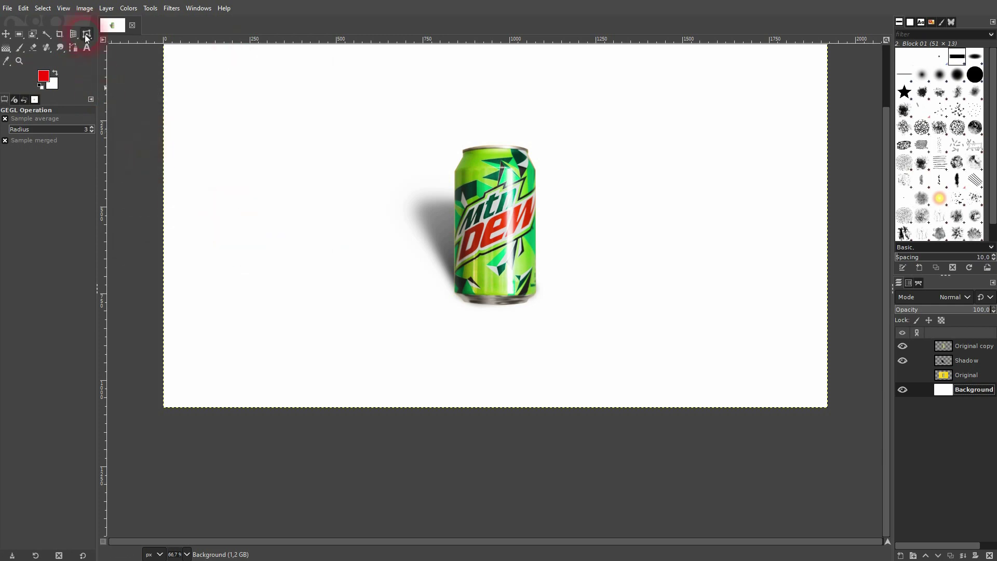
Step: Fill the Background layer with the red foreground colour via Edit > Fill with FG Color
click(23, 7)
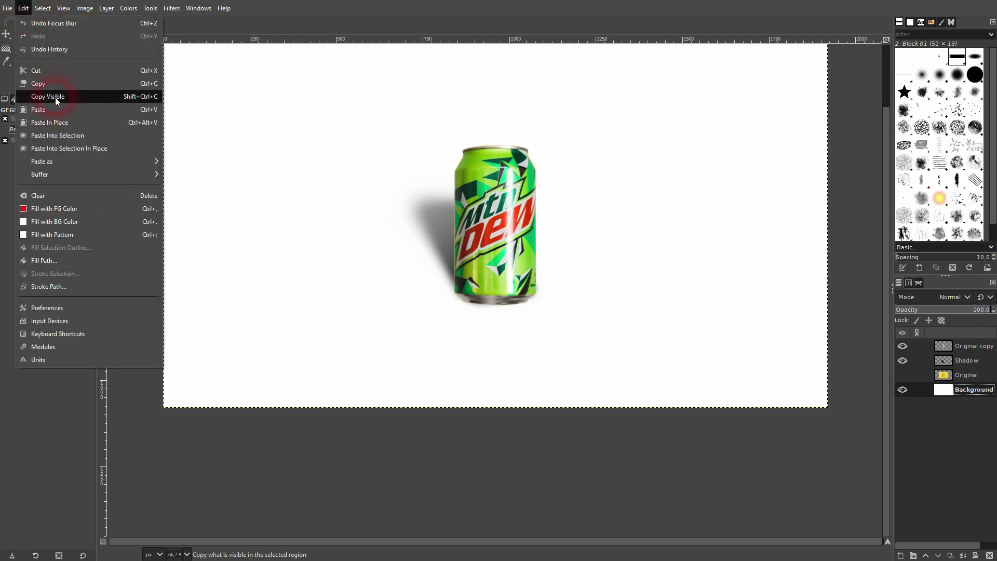
click(73, 207)
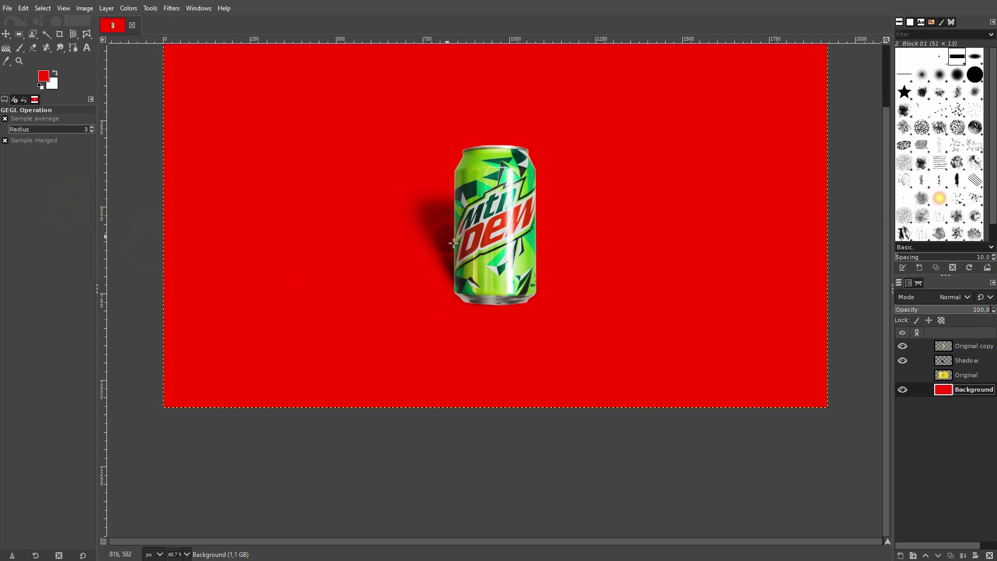
scroll(650, 221, up, 2)
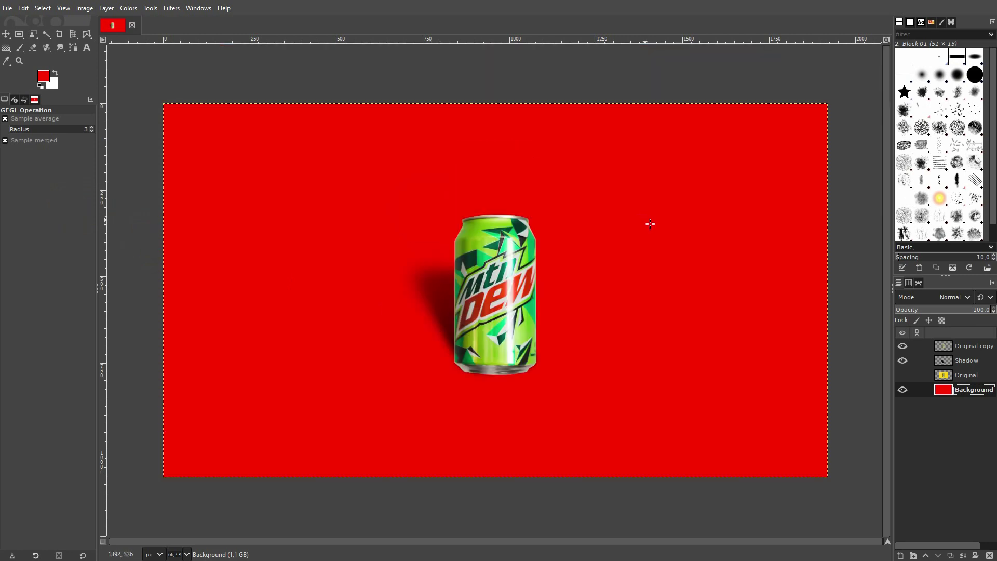